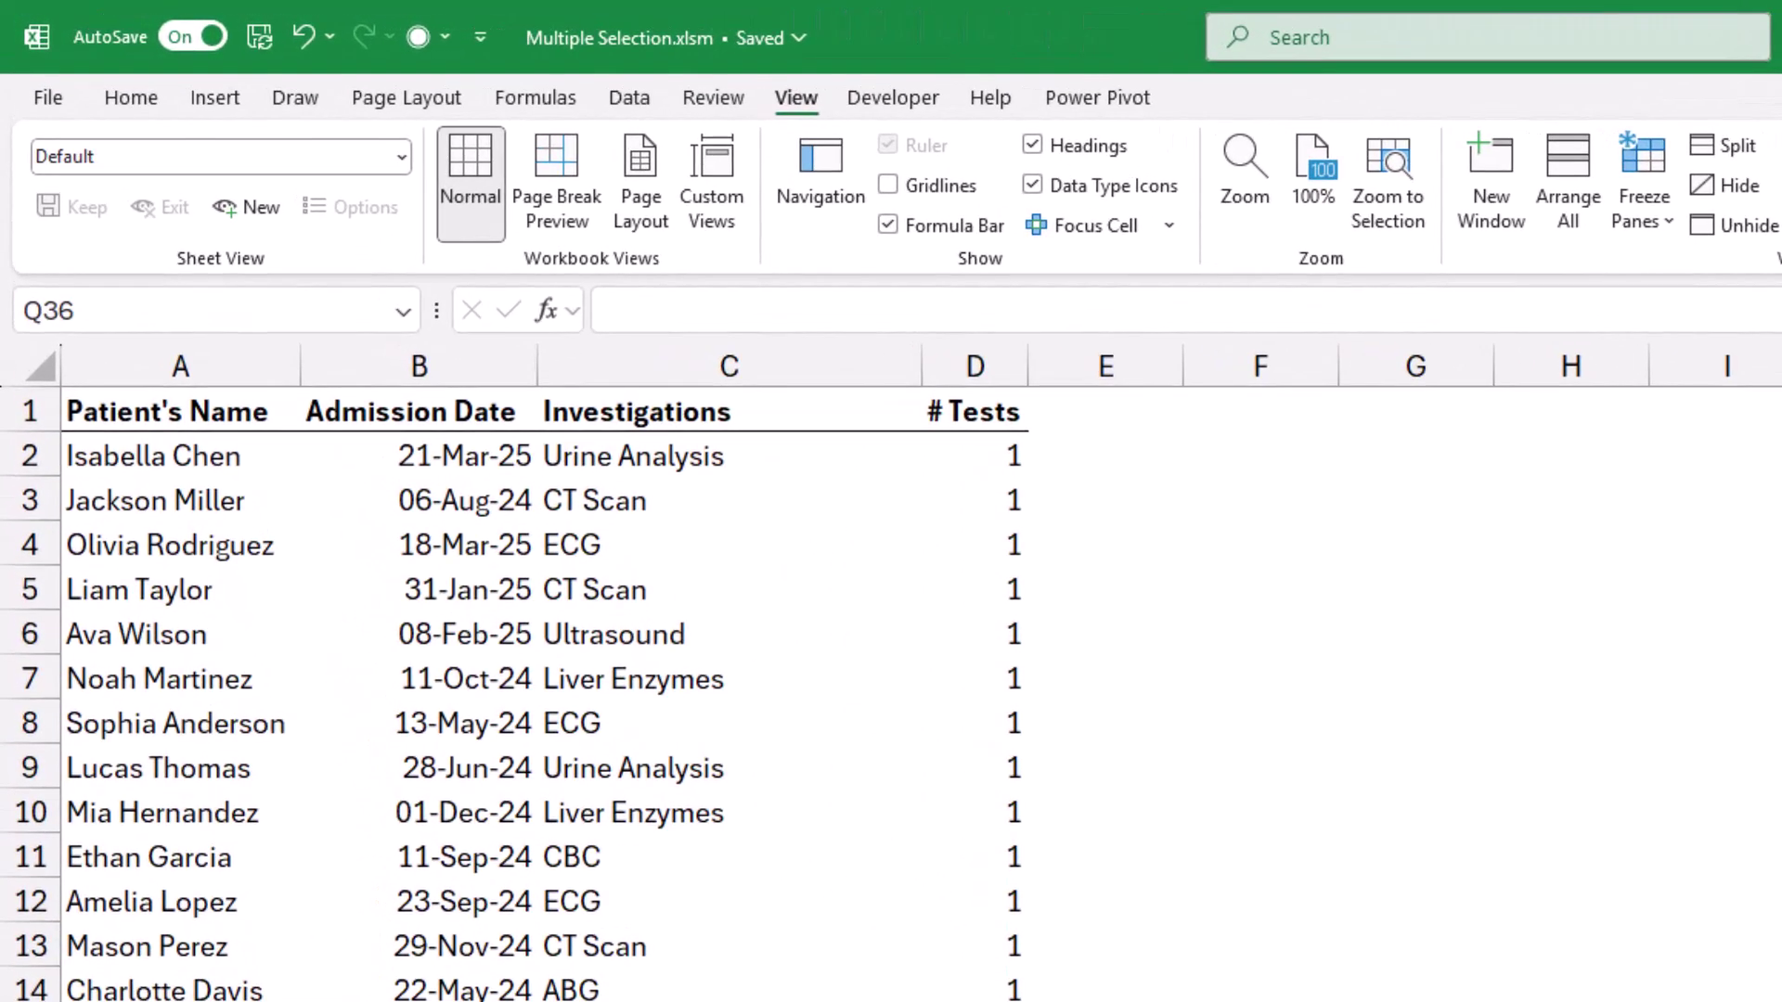
Add CBC to C2's investigations on the Demo sheet, giving 'Urine Analysis, CBC'.
click(891, 456)
click(935, 460)
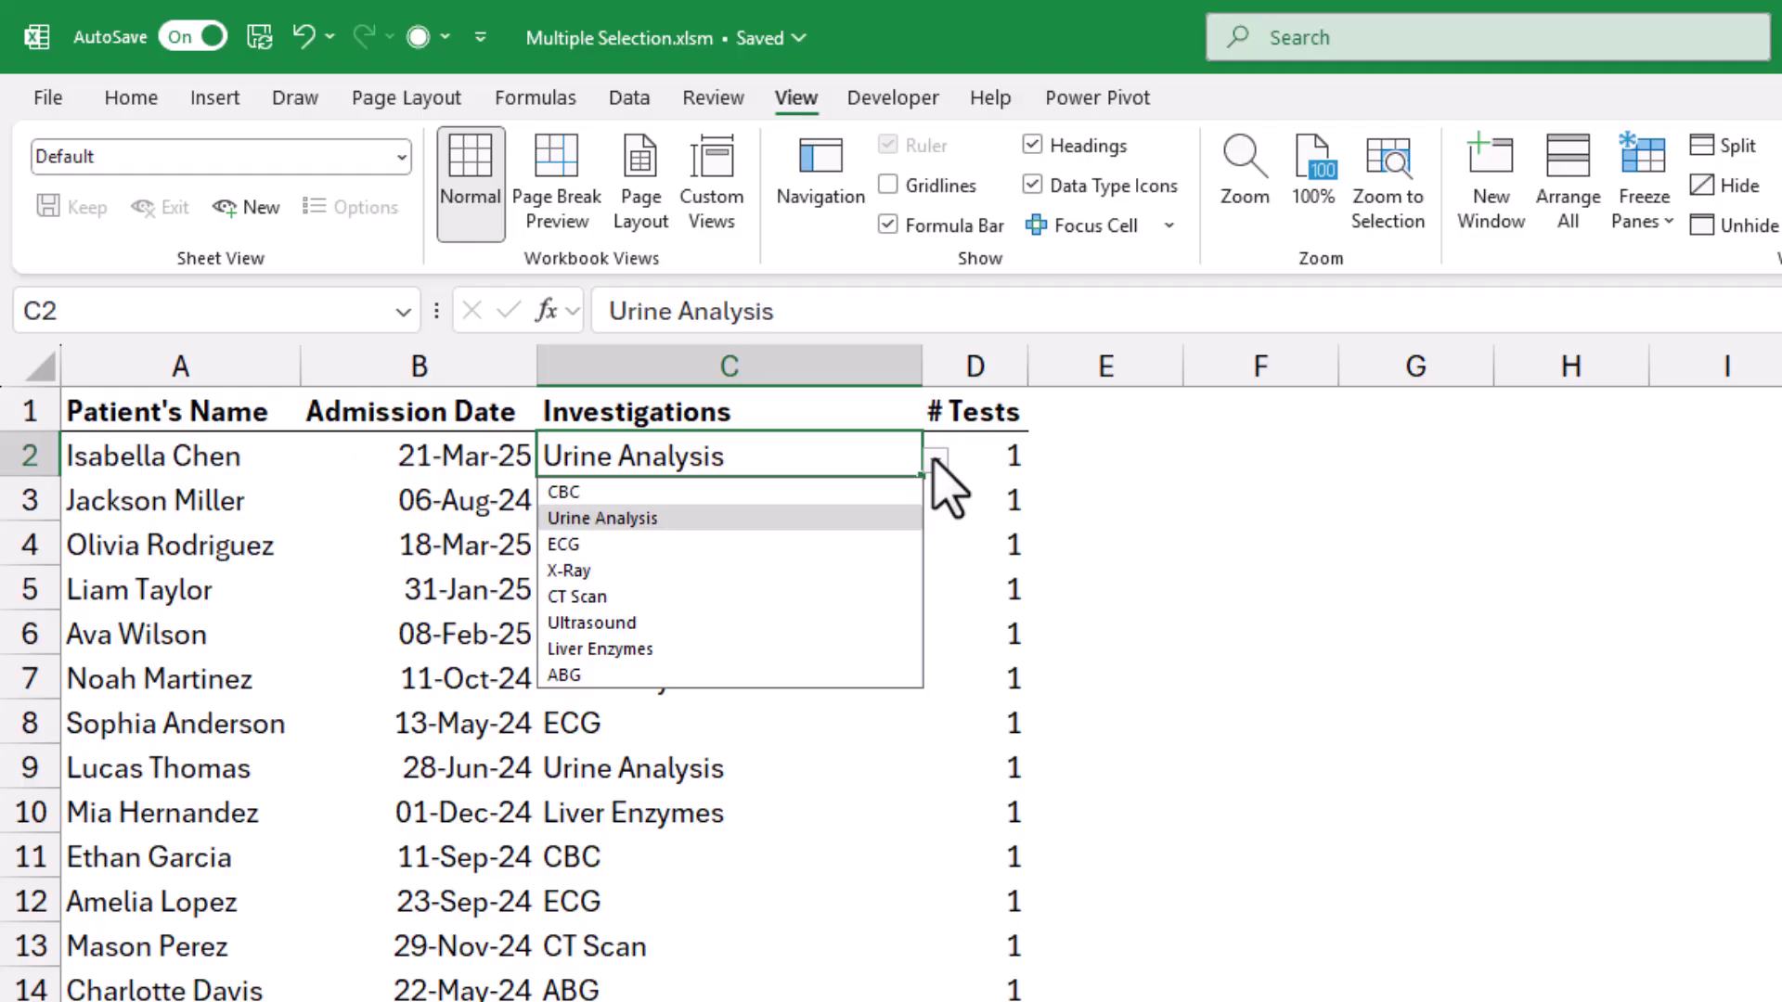
click(935, 459)
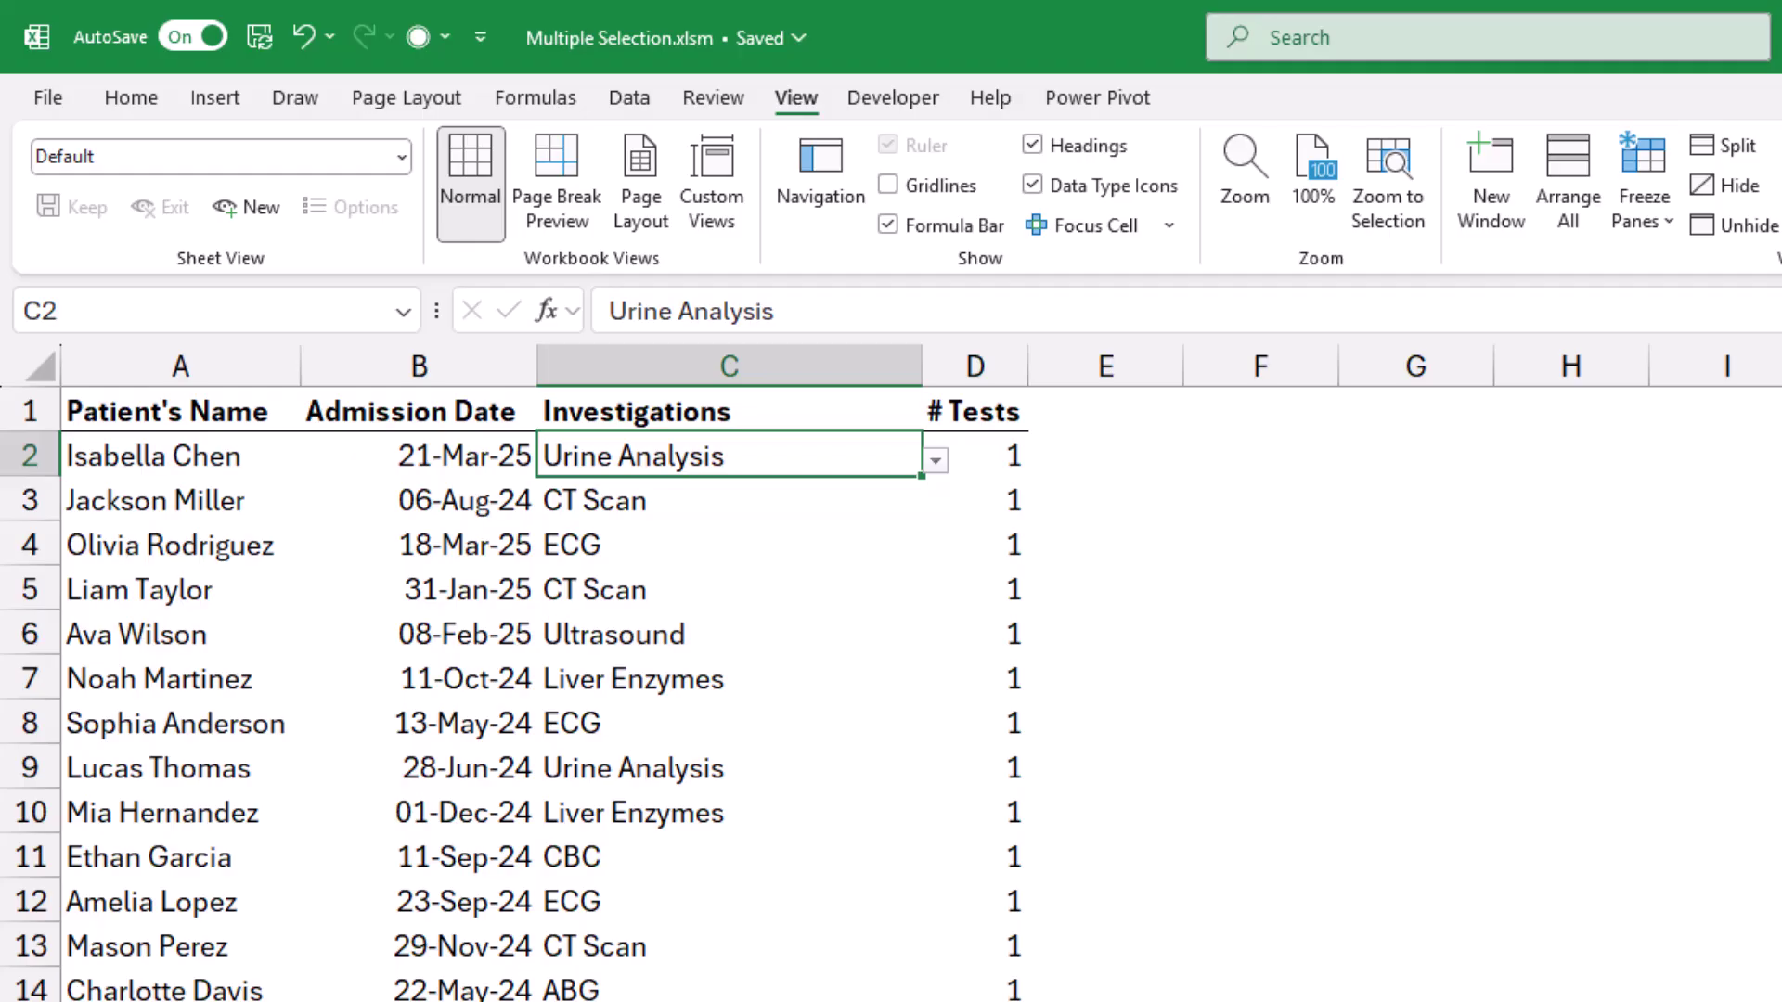
click(936, 460)
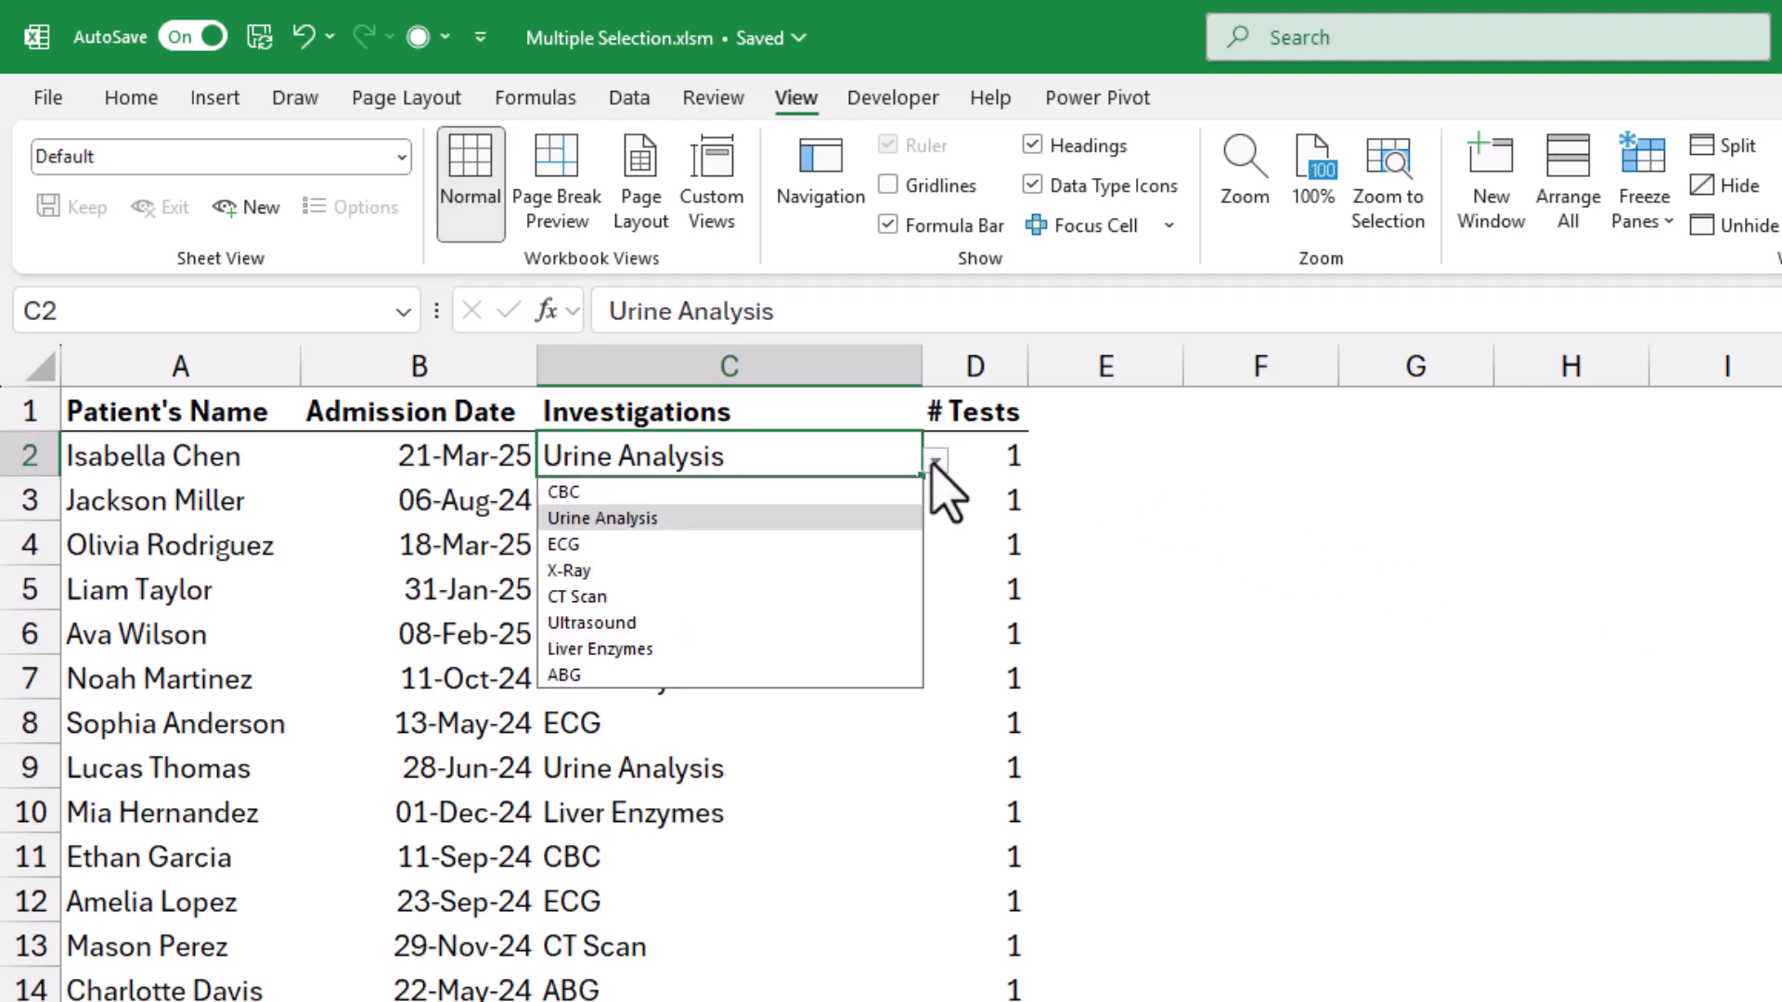
click(594, 492)
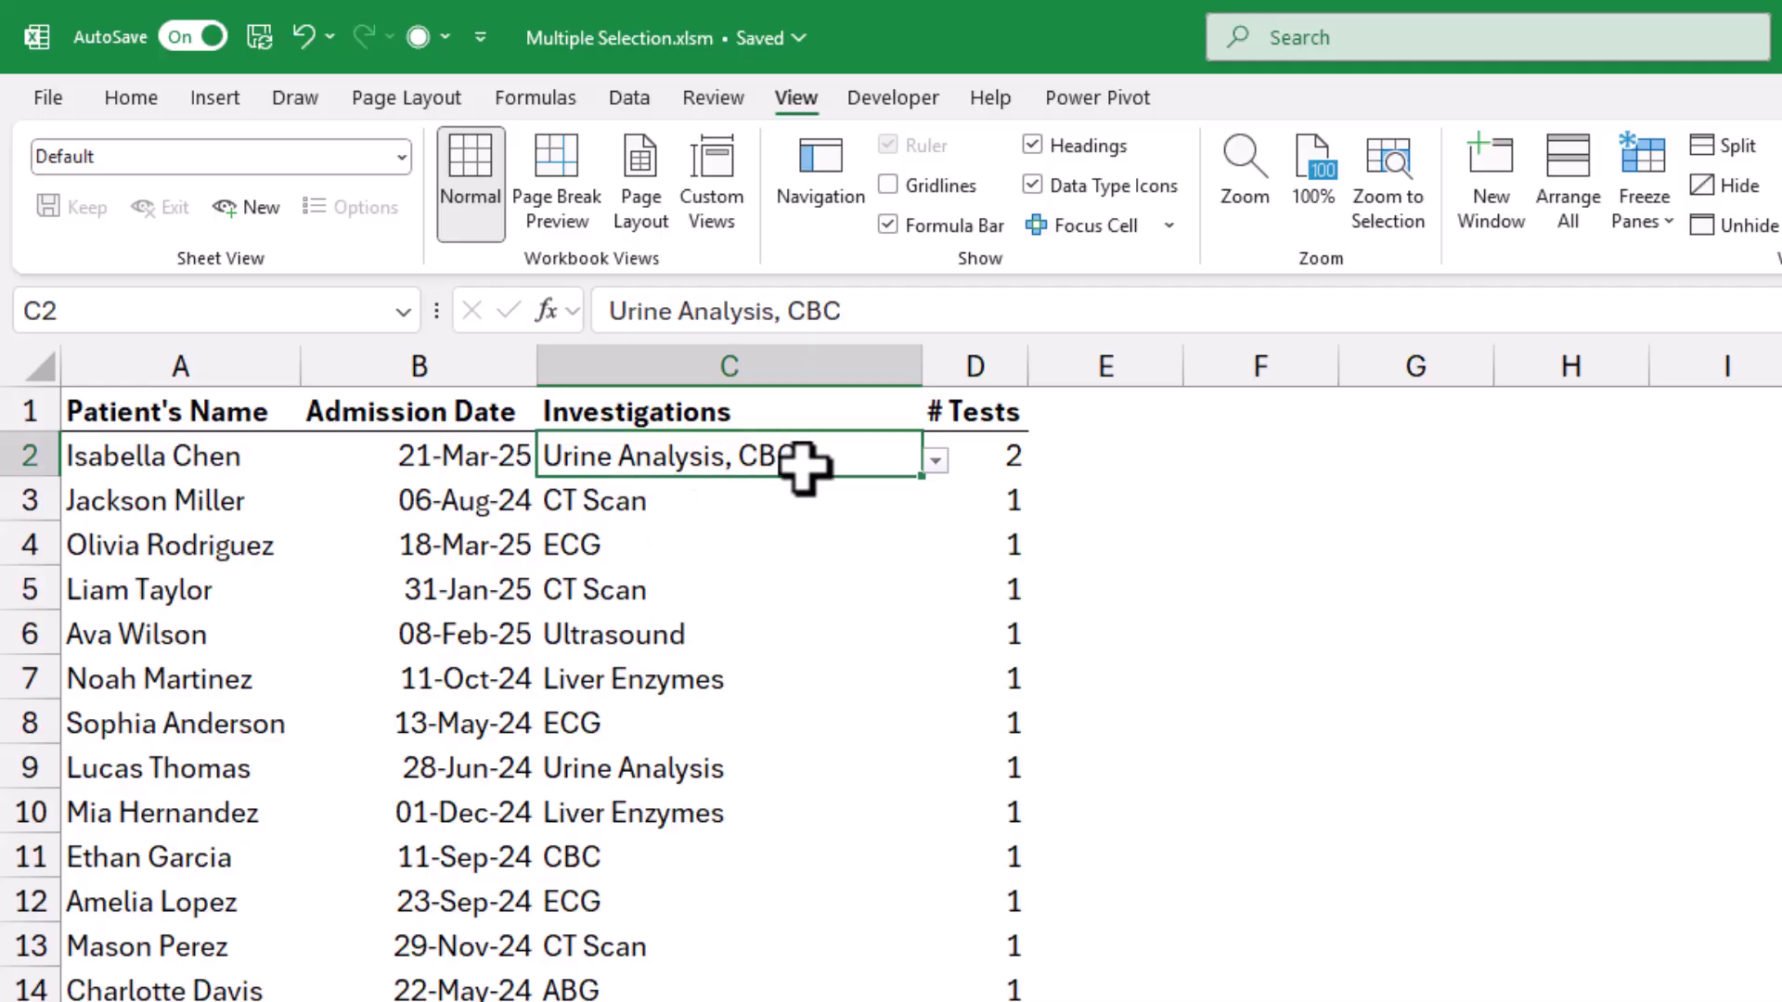
Add ECG to C2 as a third investigation, then pick it again to remove it.
click(937, 462)
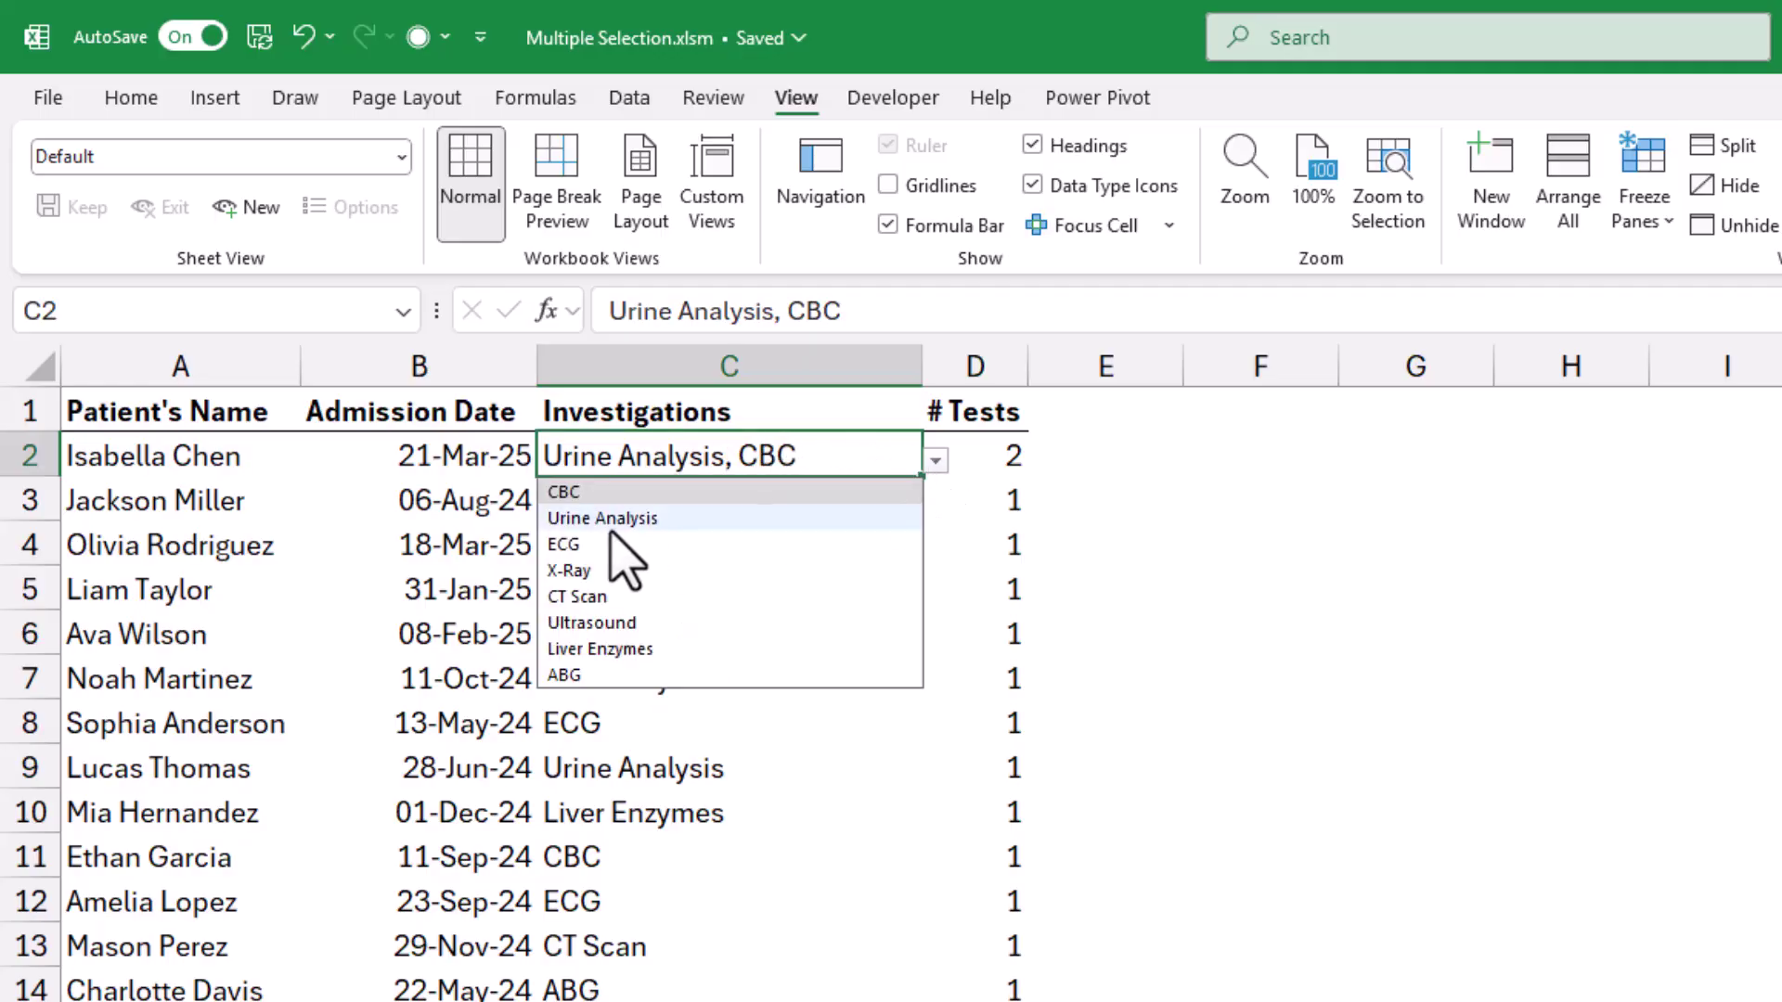
click(580, 544)
click(936, 461)
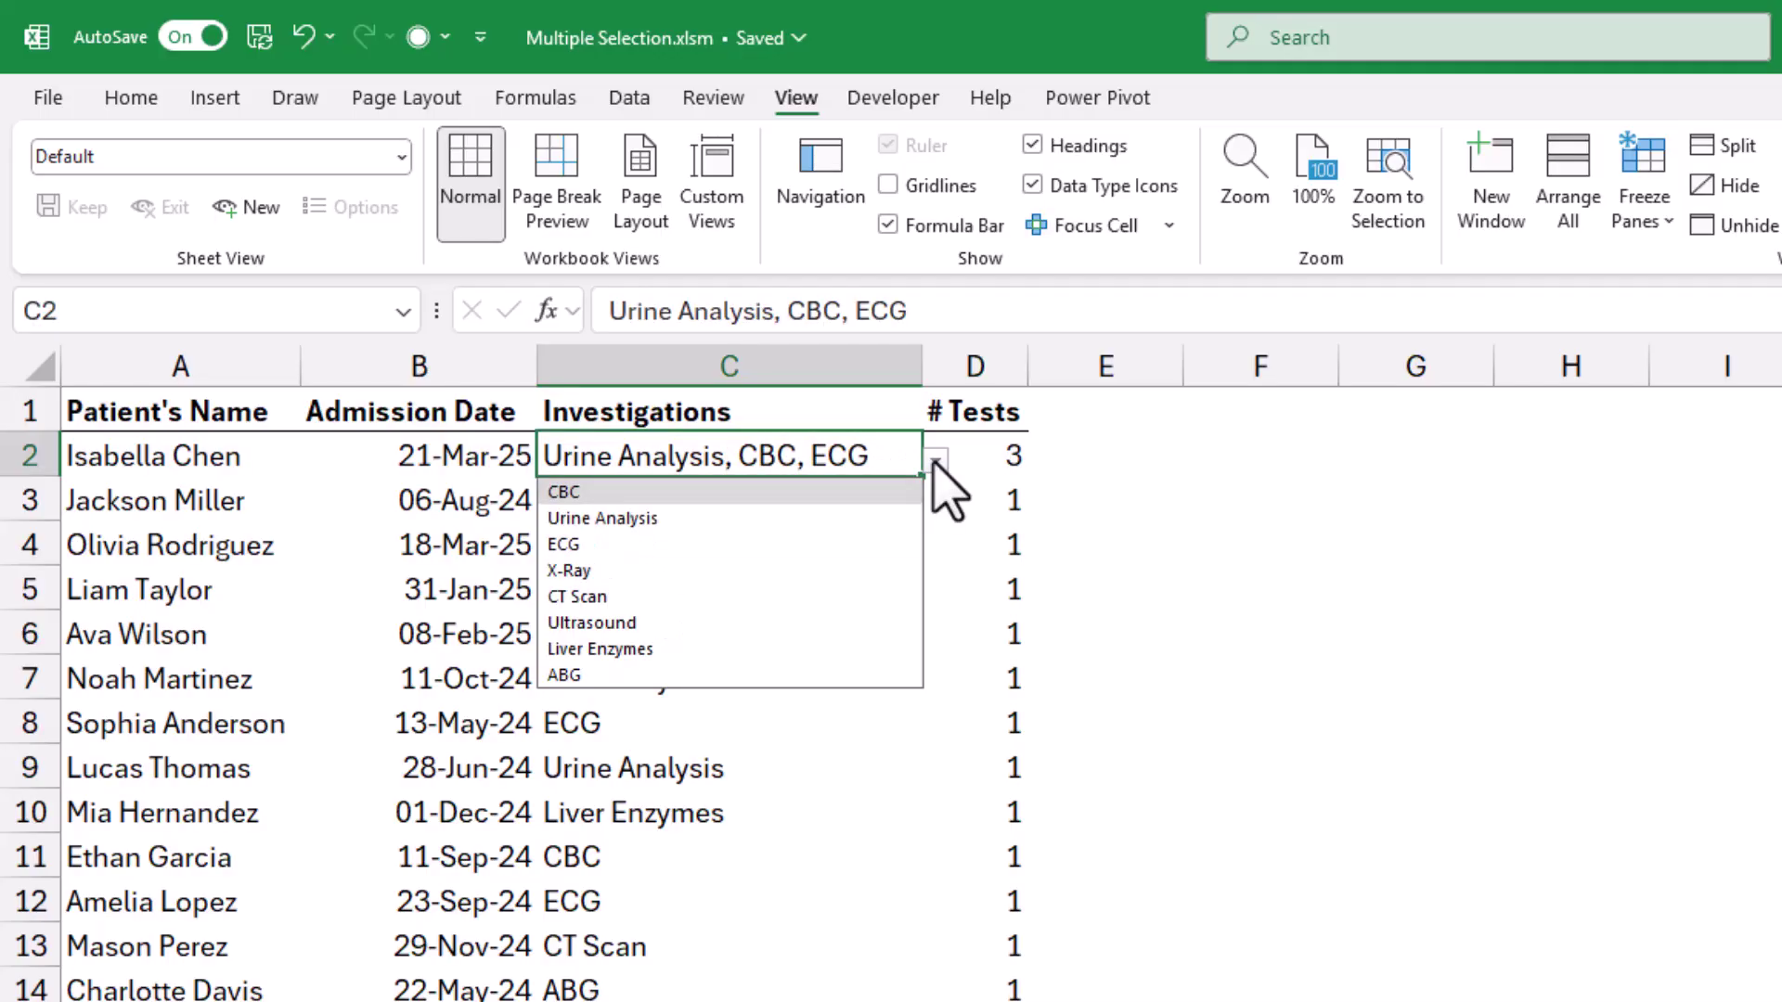
click(563, 545)
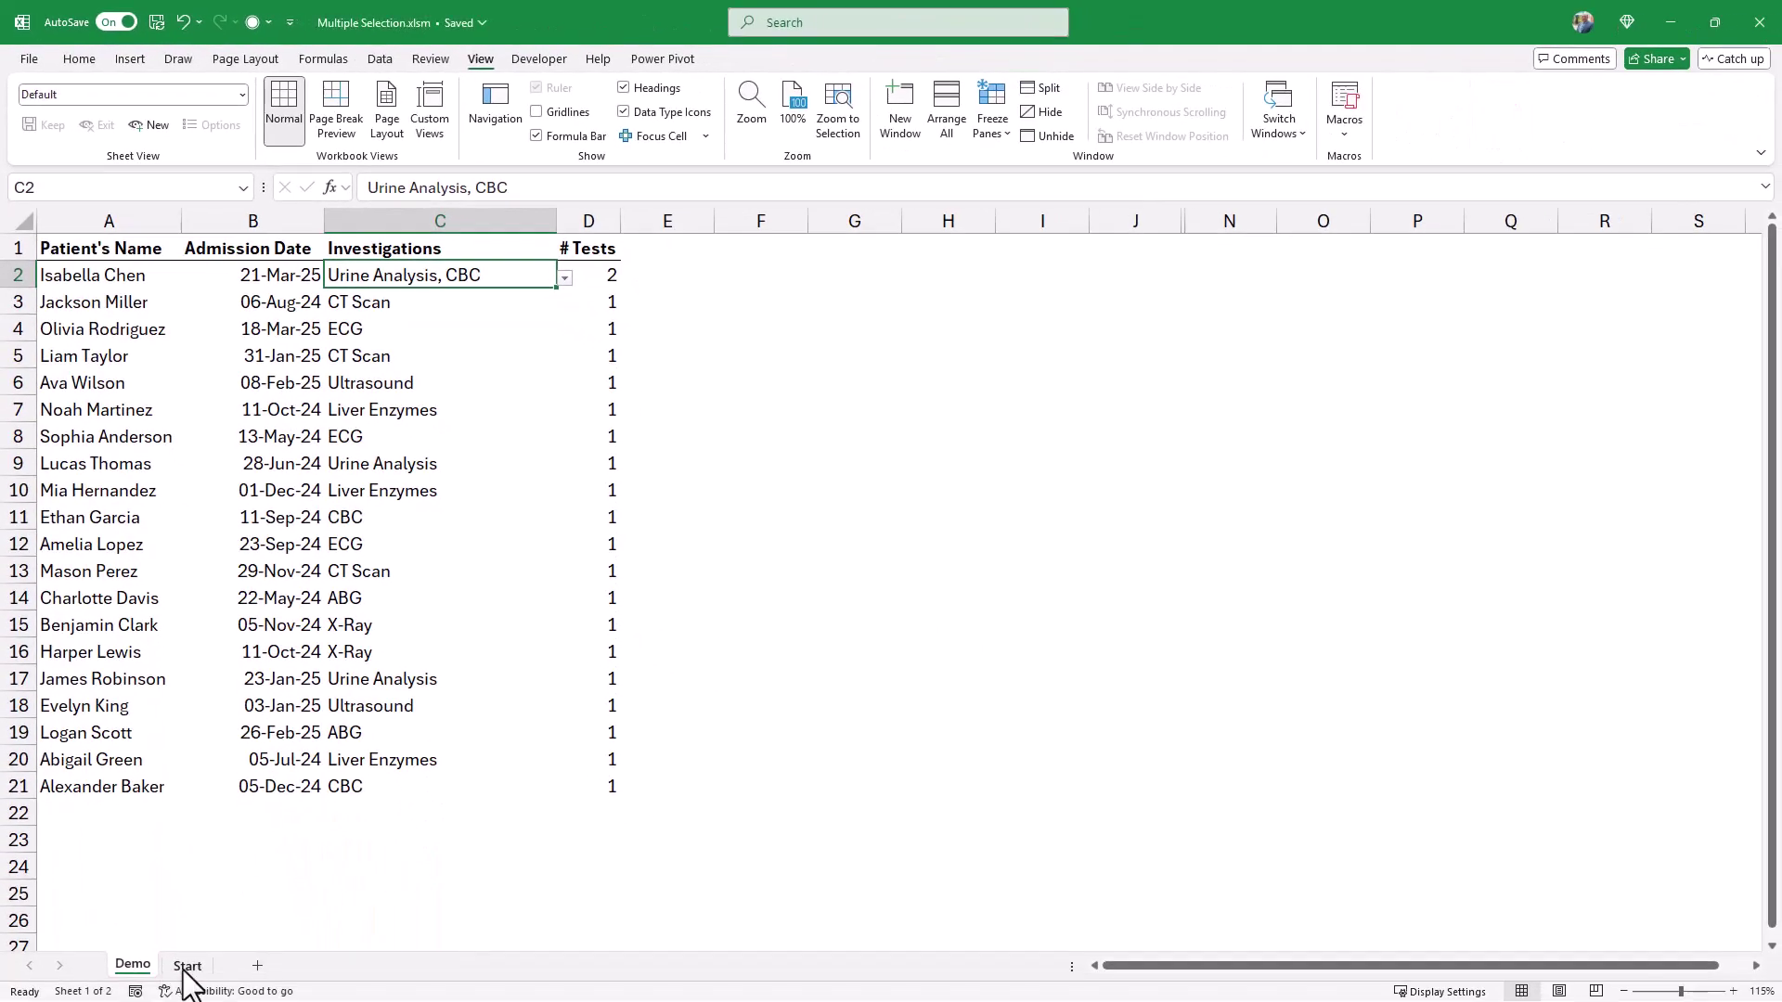
Select the Investigations cells C2:C21 on the Start sheet.
click(186, 967)
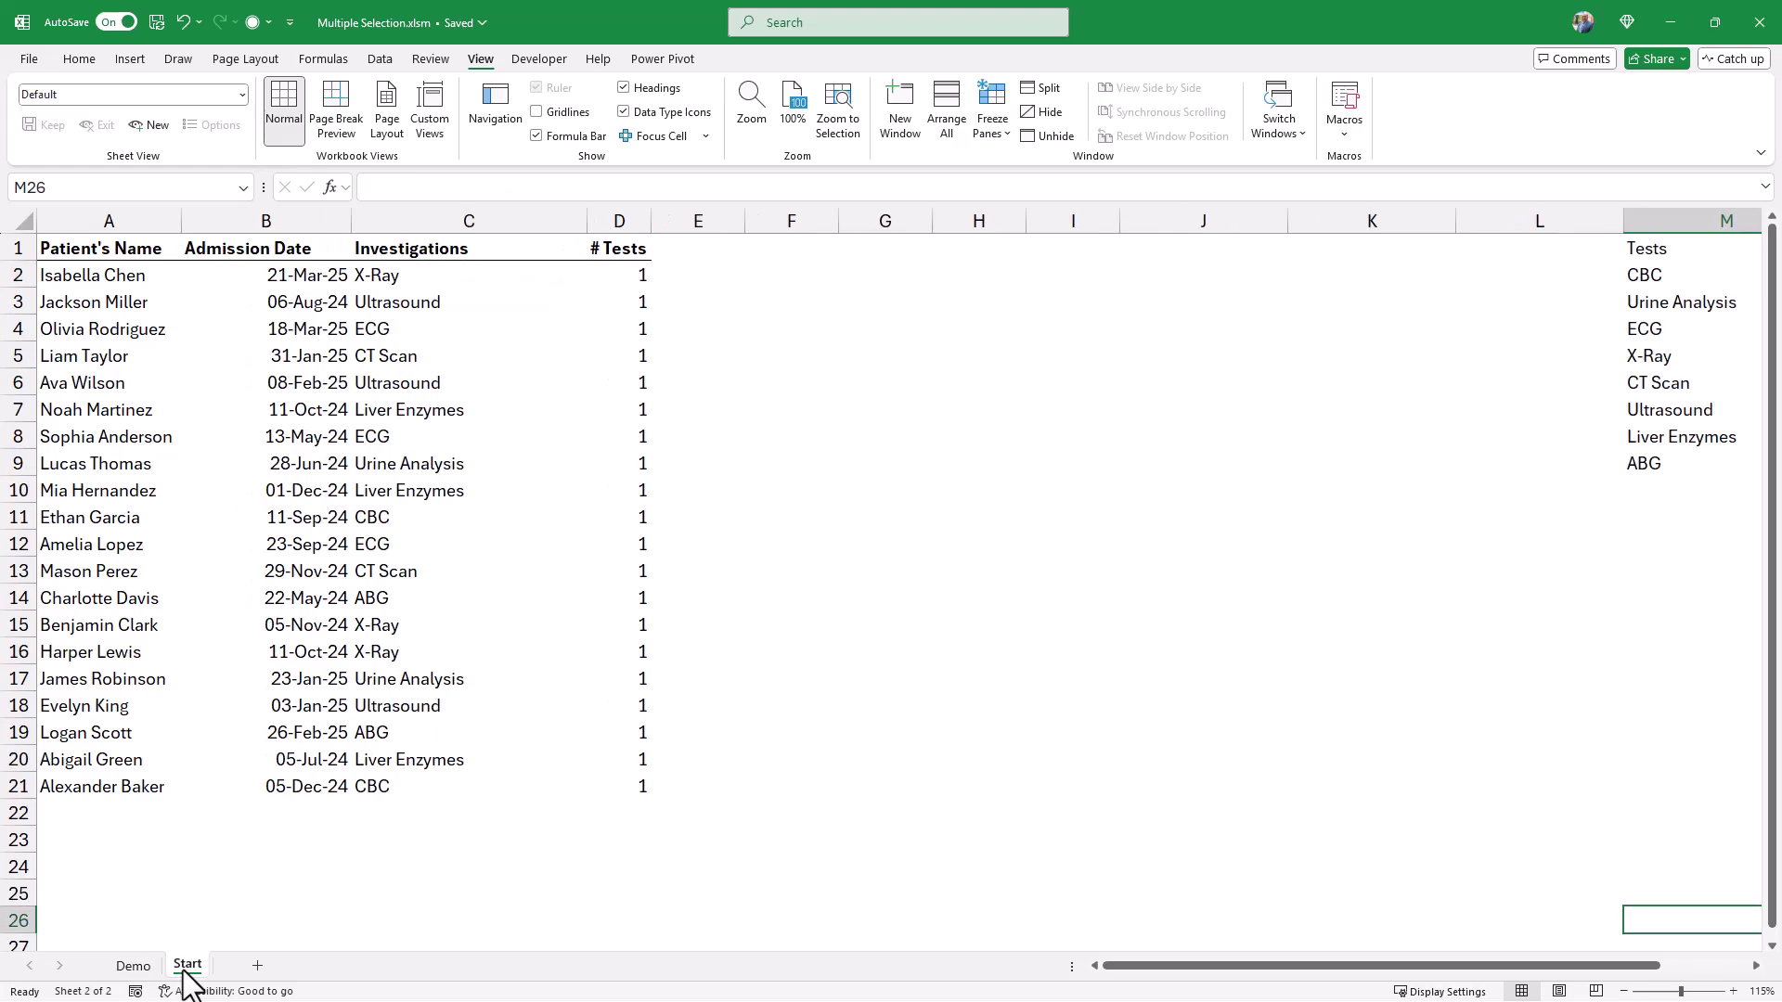
click(461, 276)
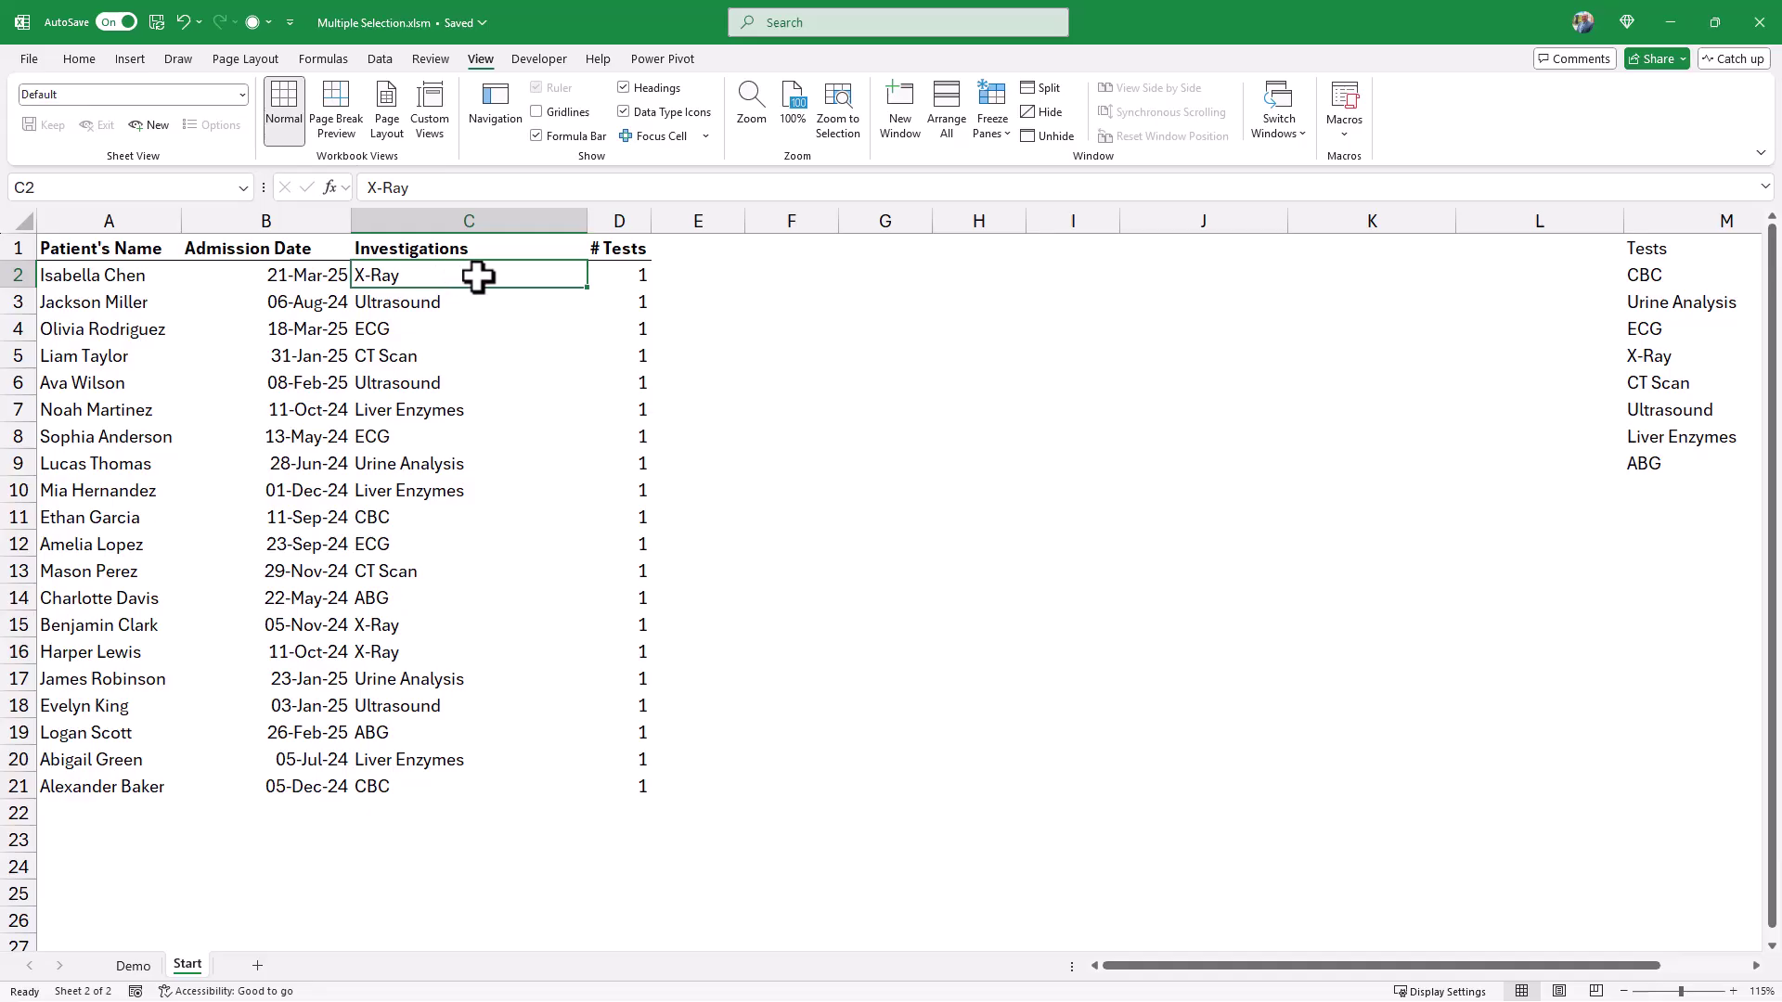
drag(478, 276, 434, 791)
Apply List data validation with source =$M$2:$M$9 to the selected cells.
click(379, 60)
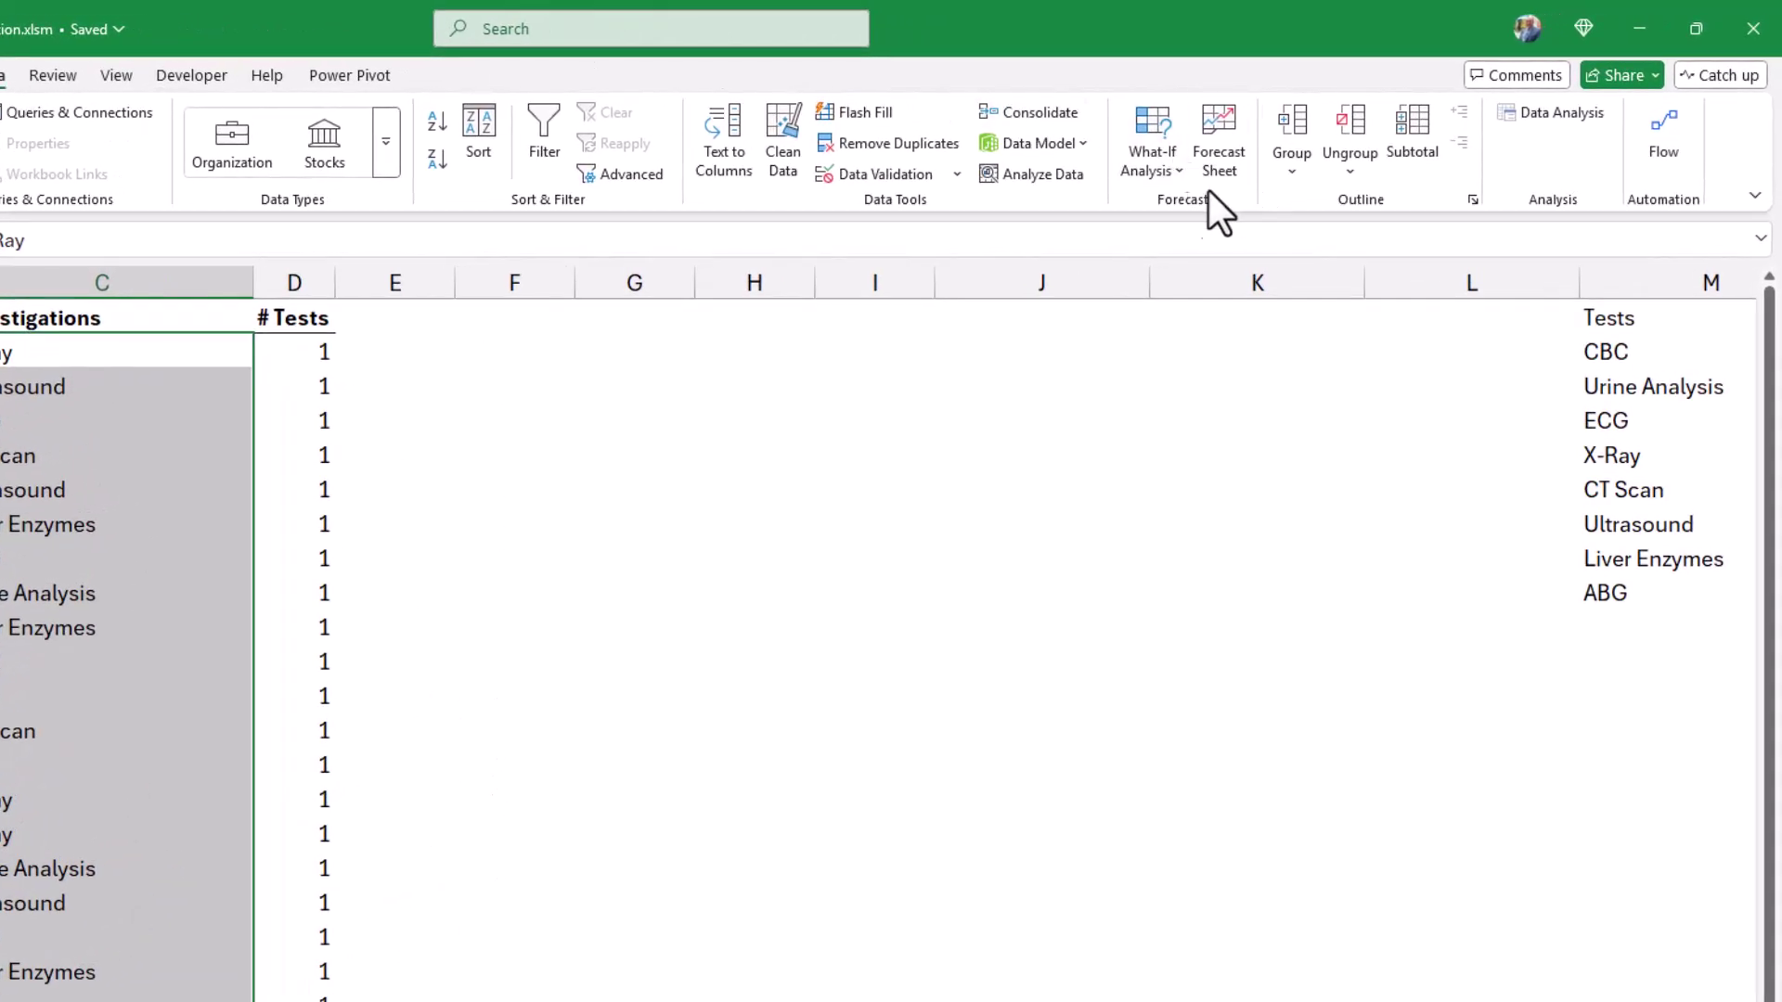
click(901, 169)
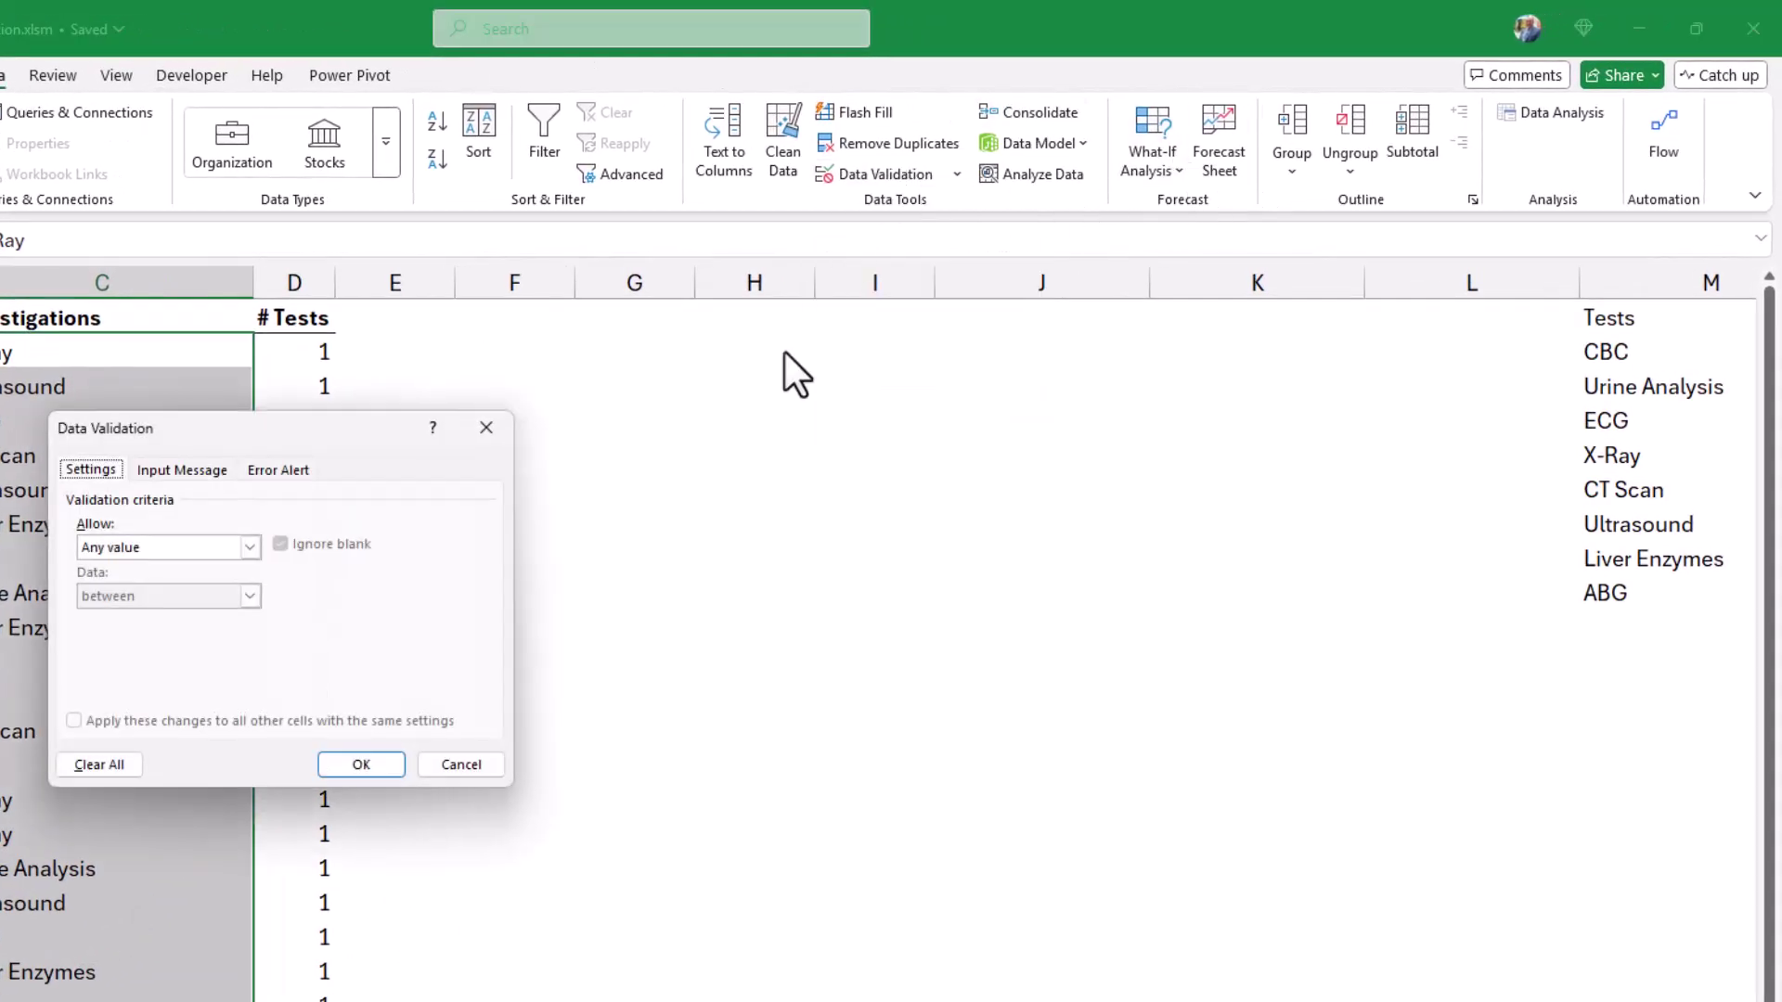
click(248, 549)
click(111, 618)
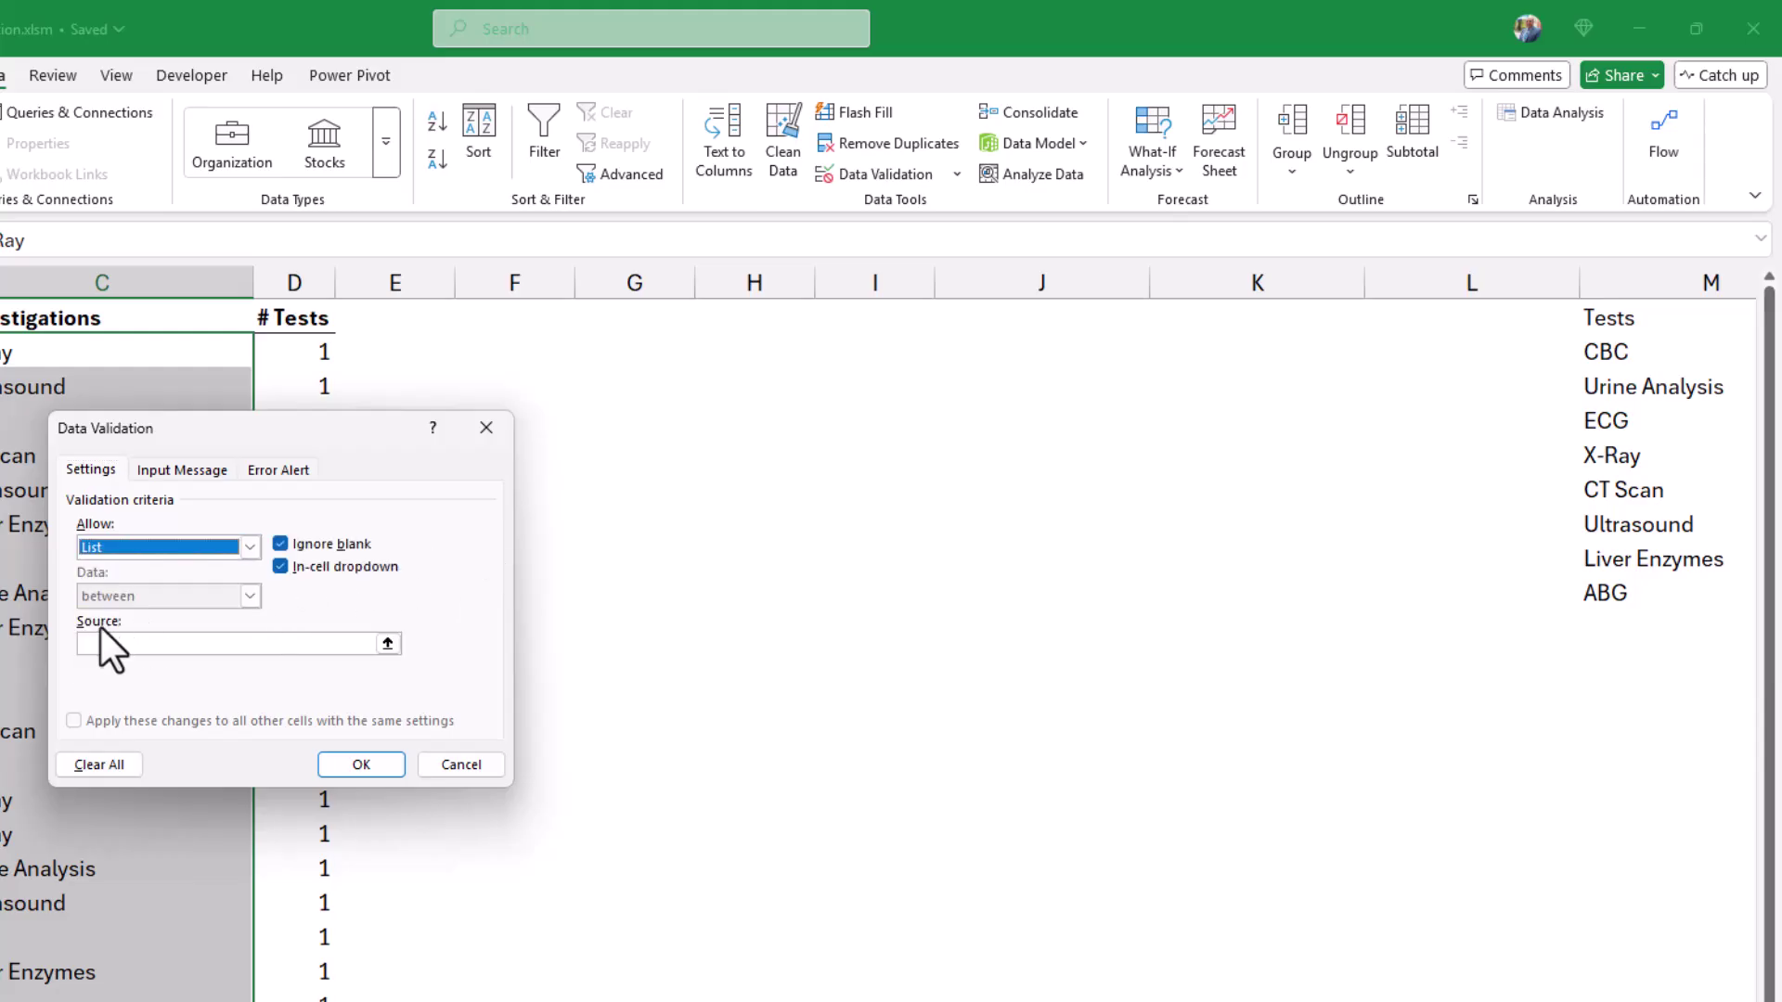
click(102, 643)
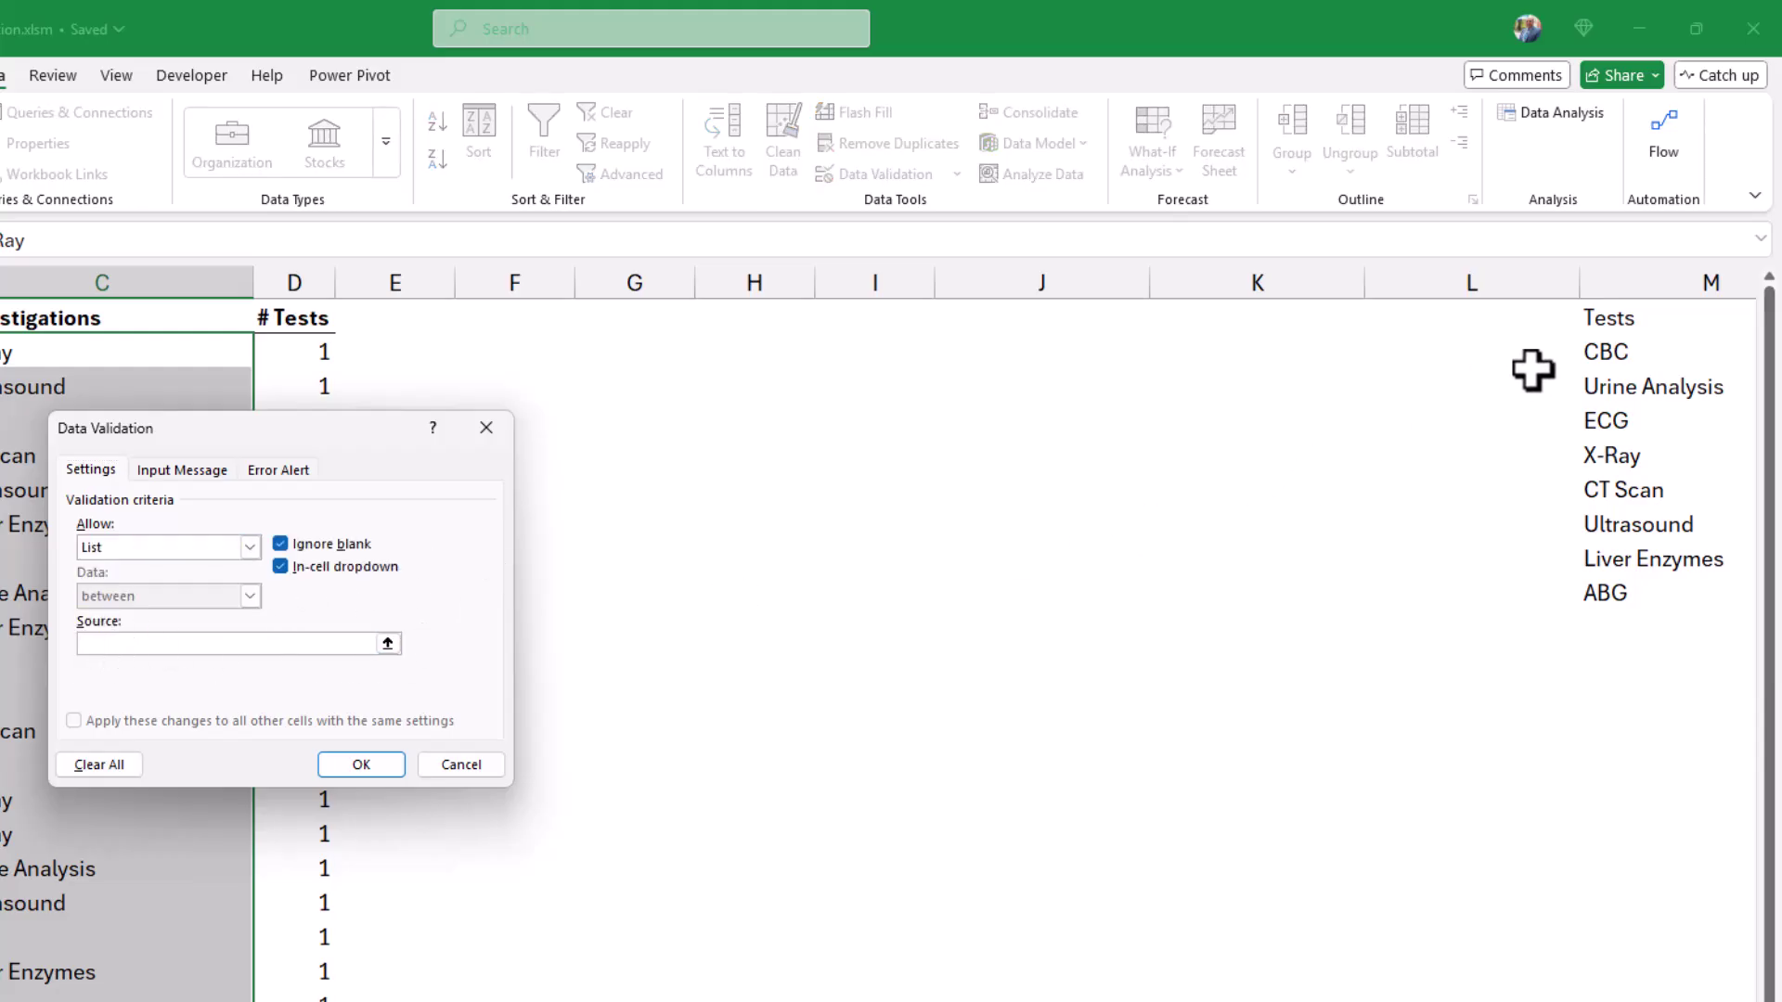
drag(1620, 351, 1619, 593)
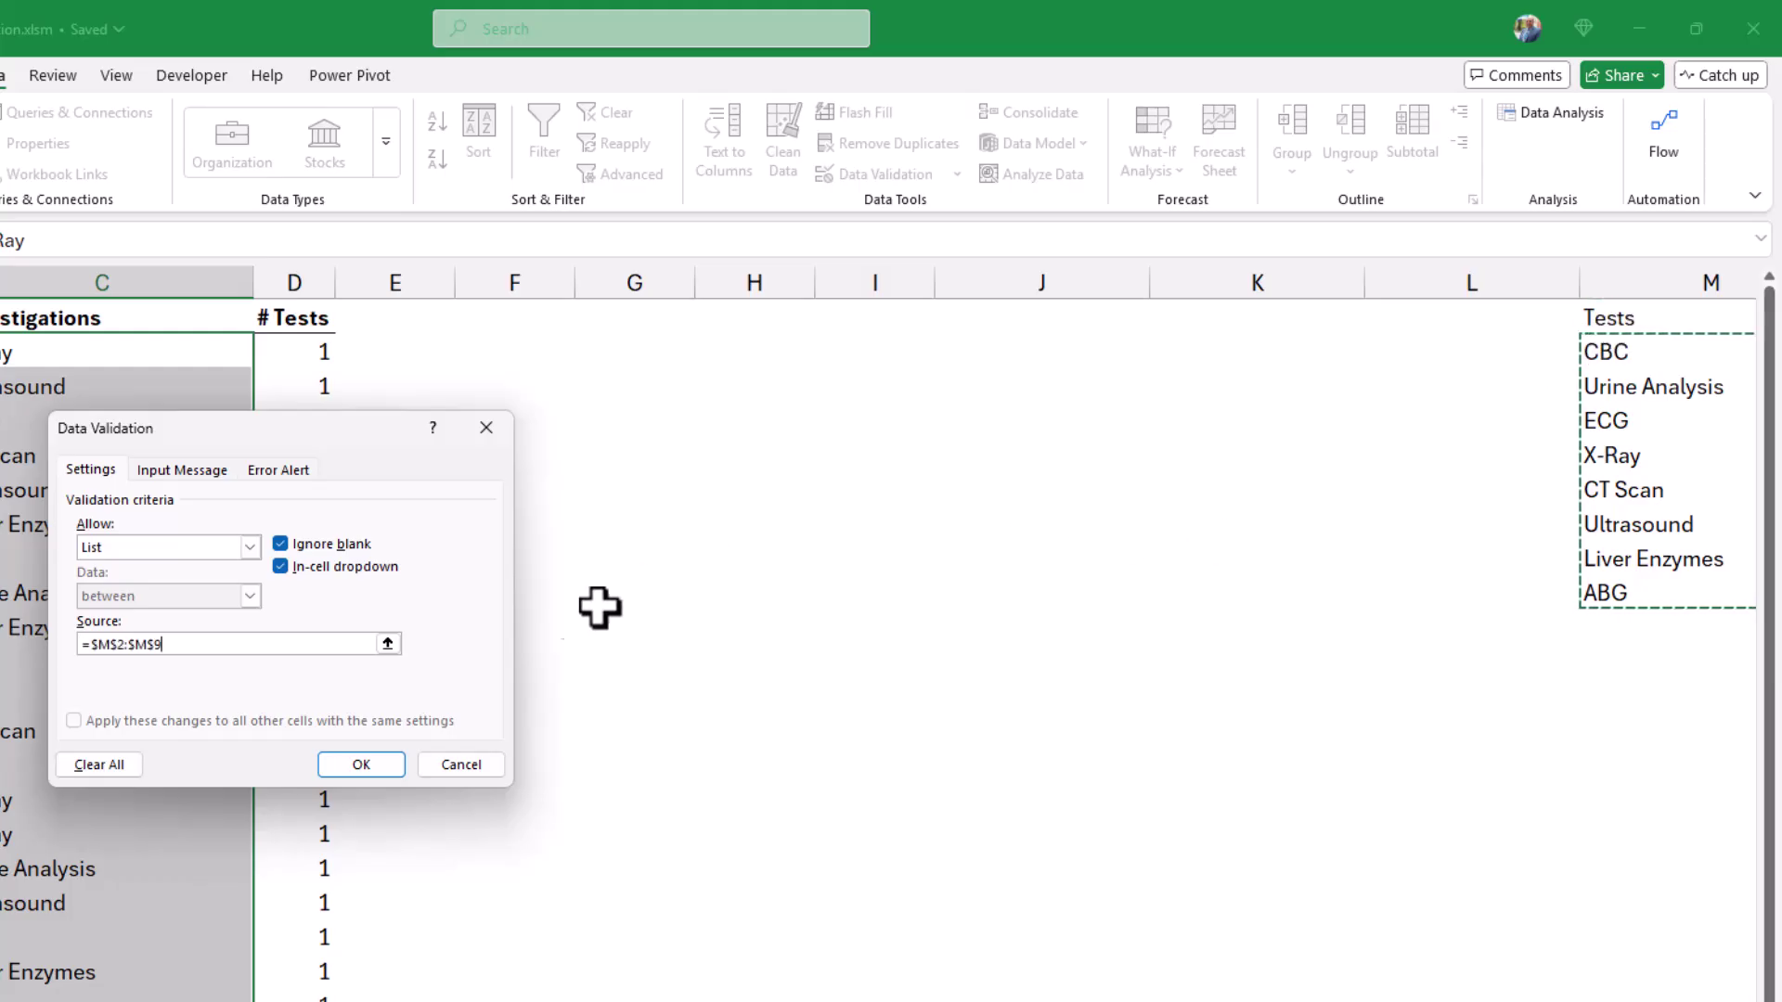
click(367, 760)
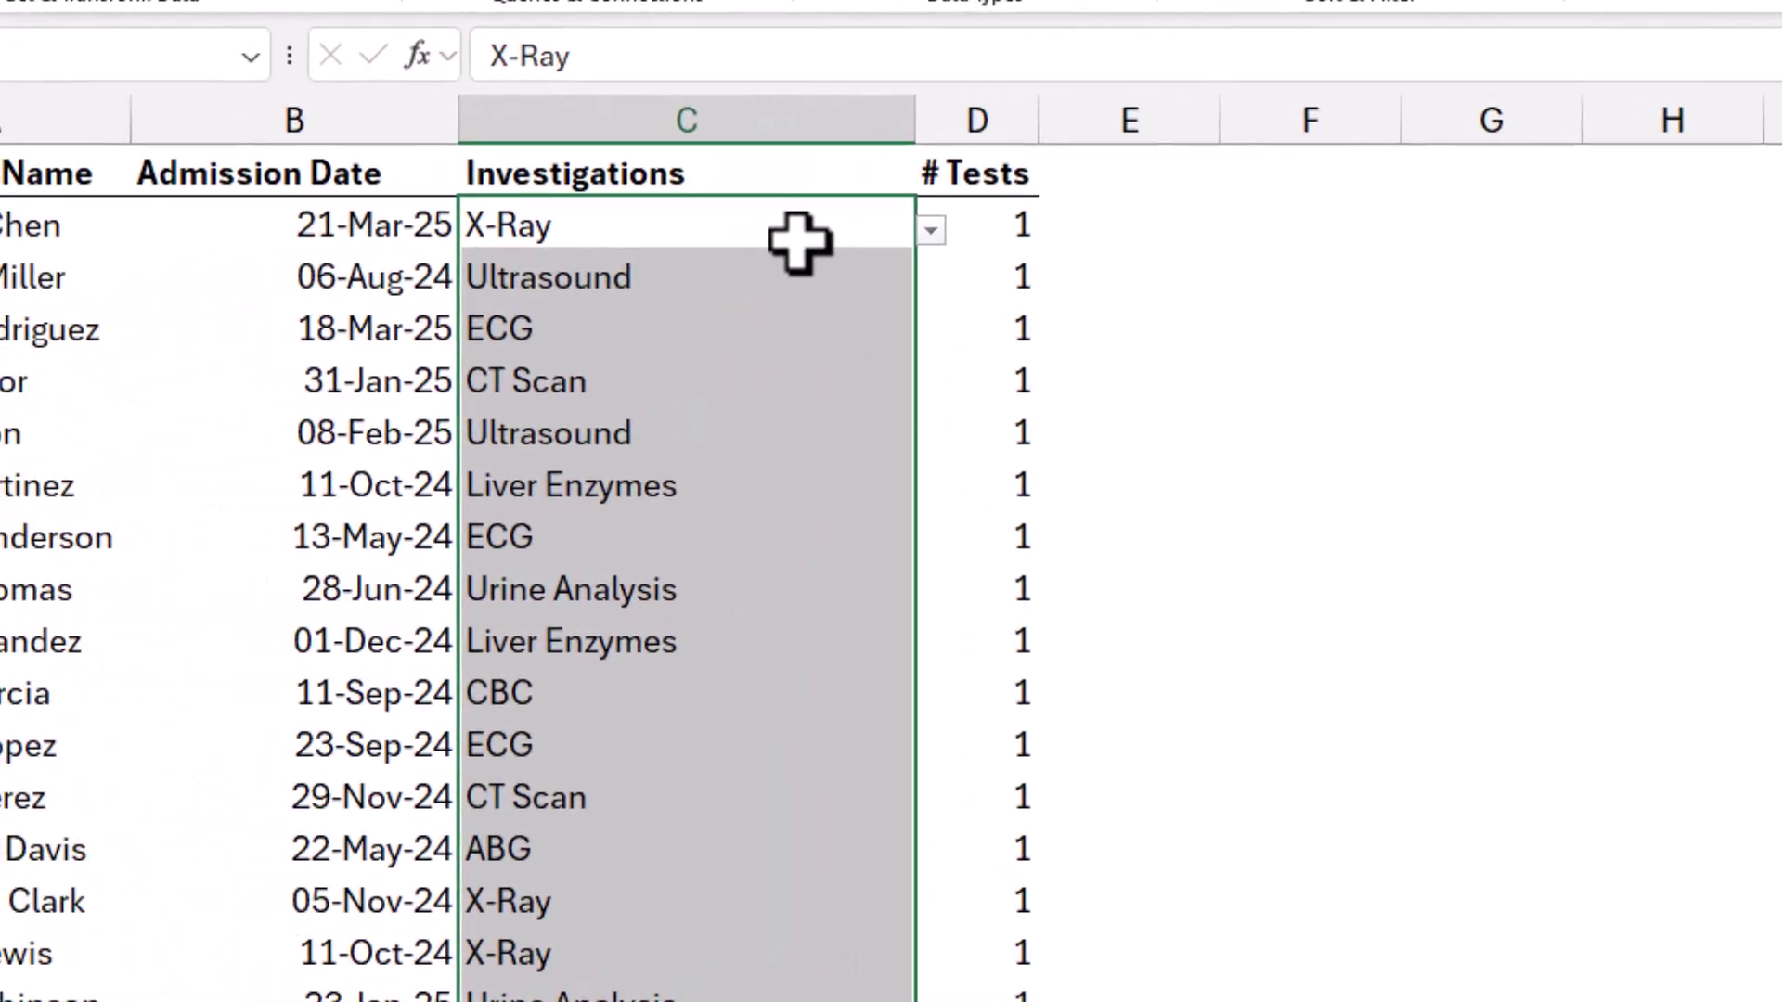
Pick CBC, then ECG from C2's new dropdown, leaving C2 set to ECG.
click(798, 239)
click(931, 232)
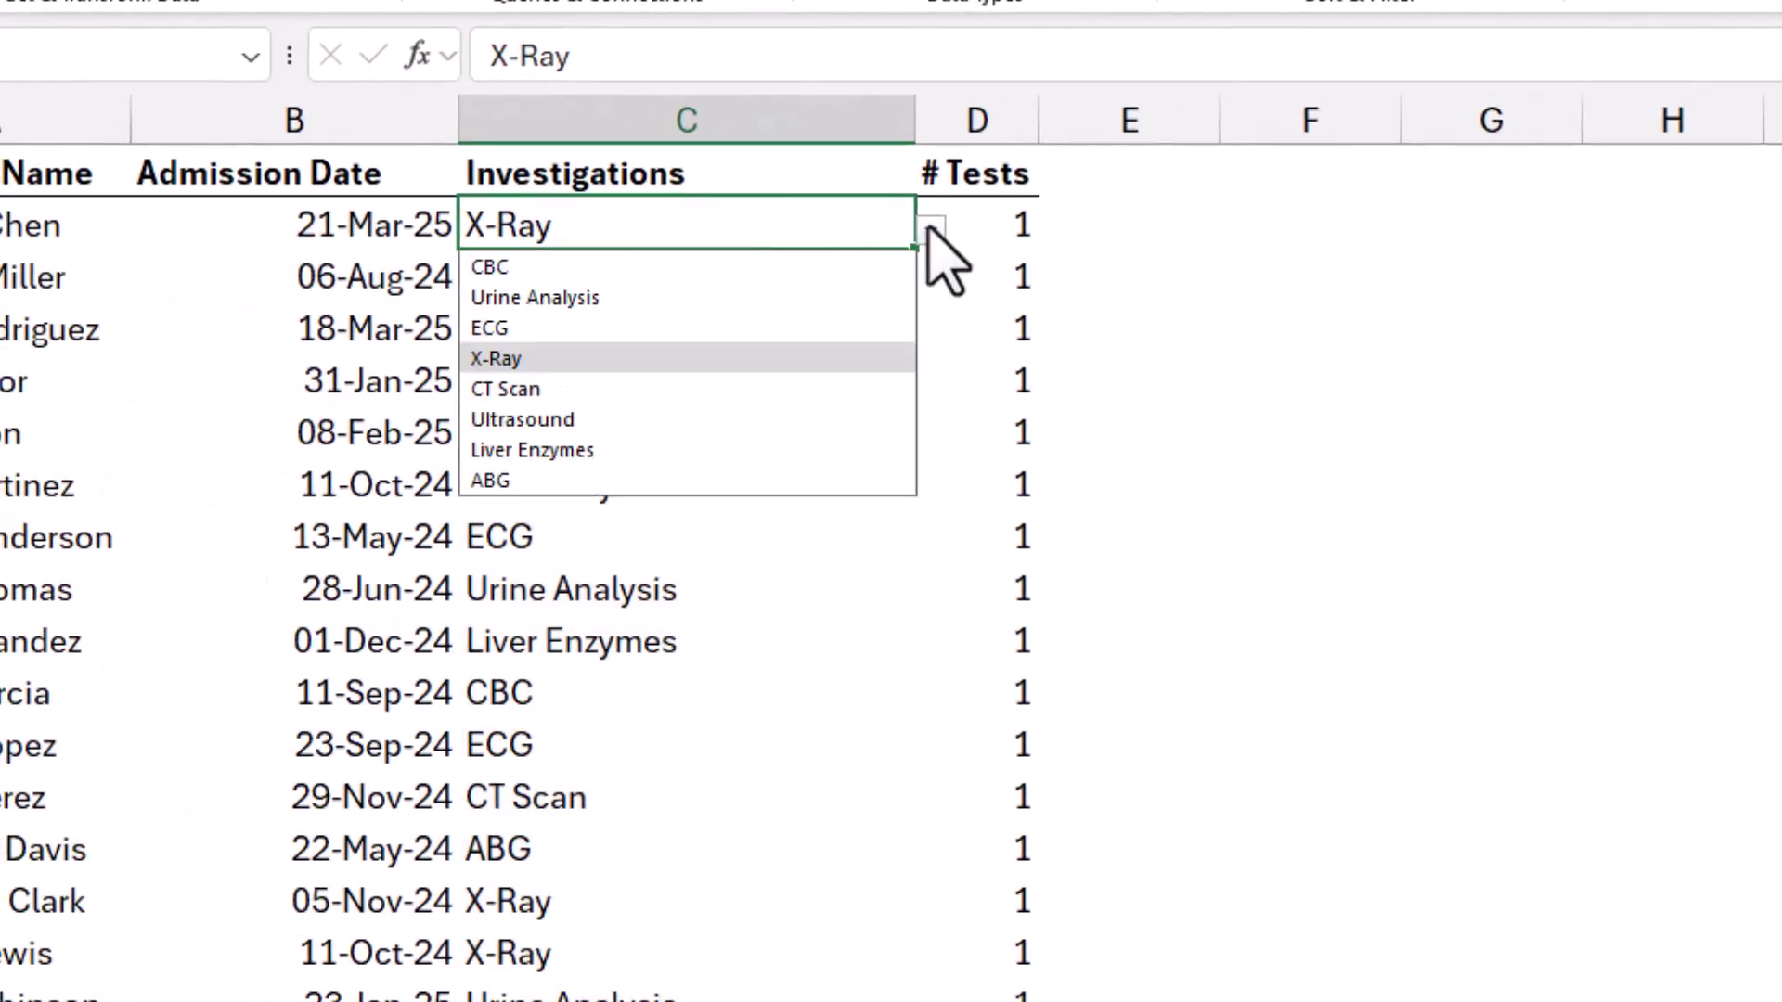
click(579, 269)
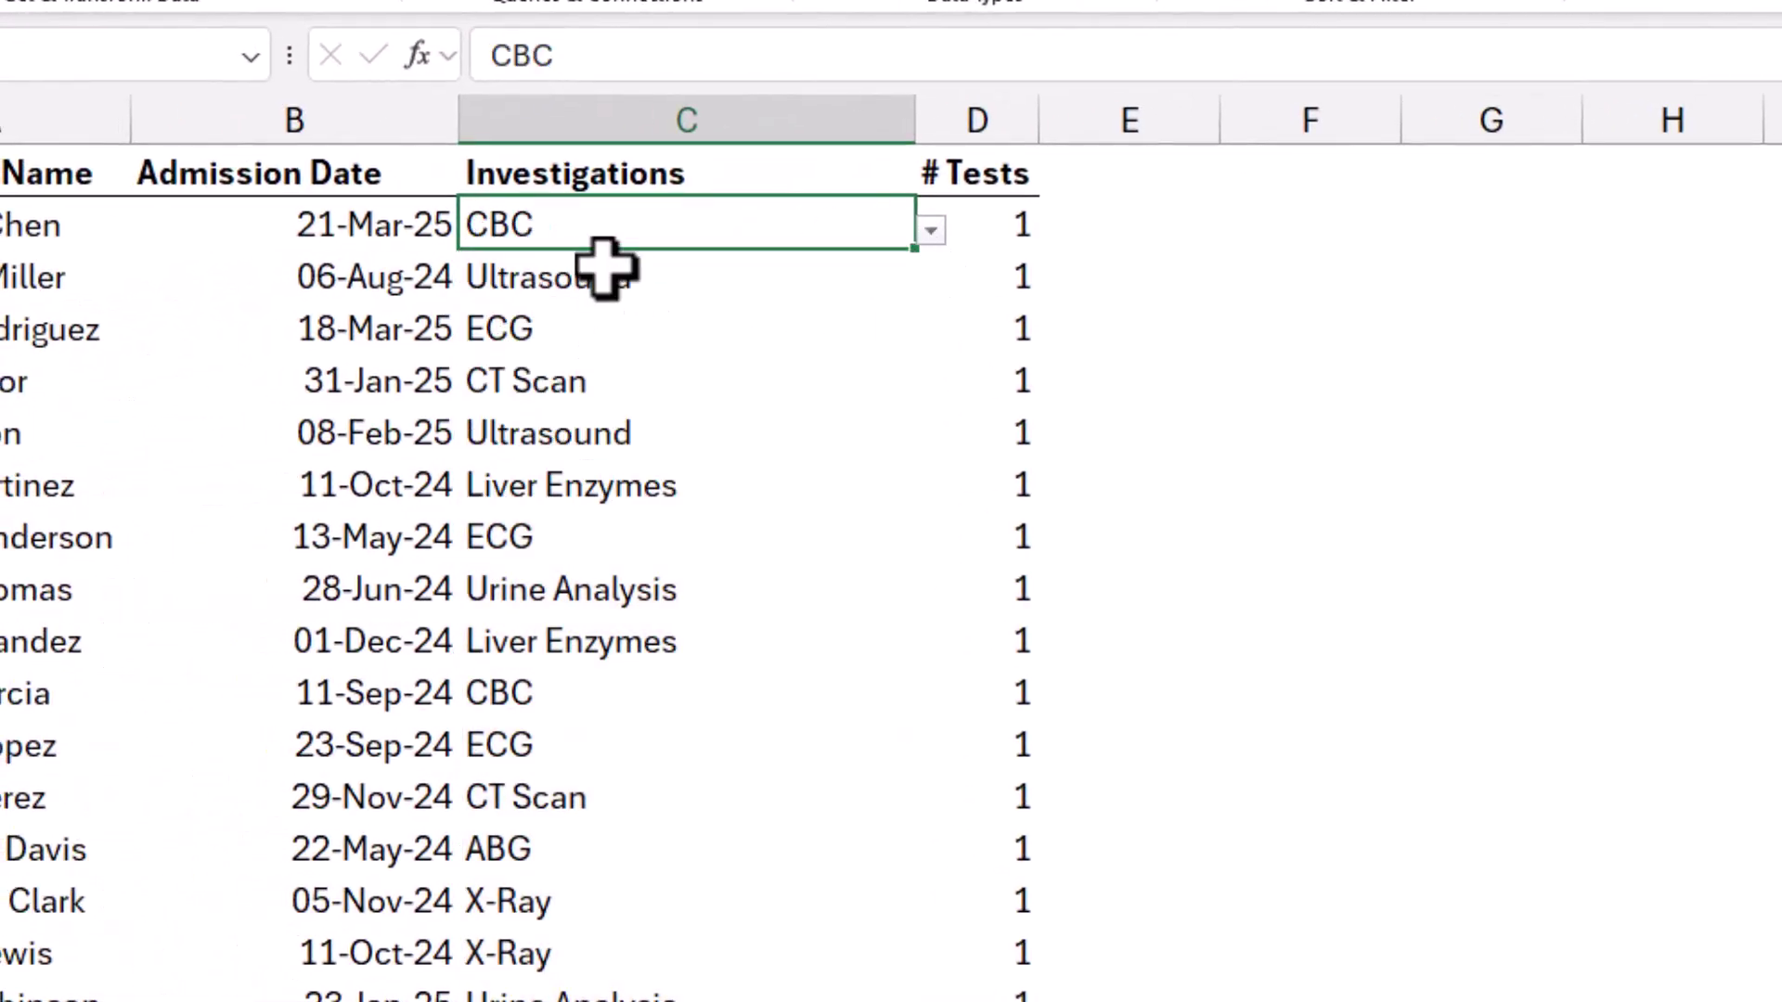
click(932, 232)
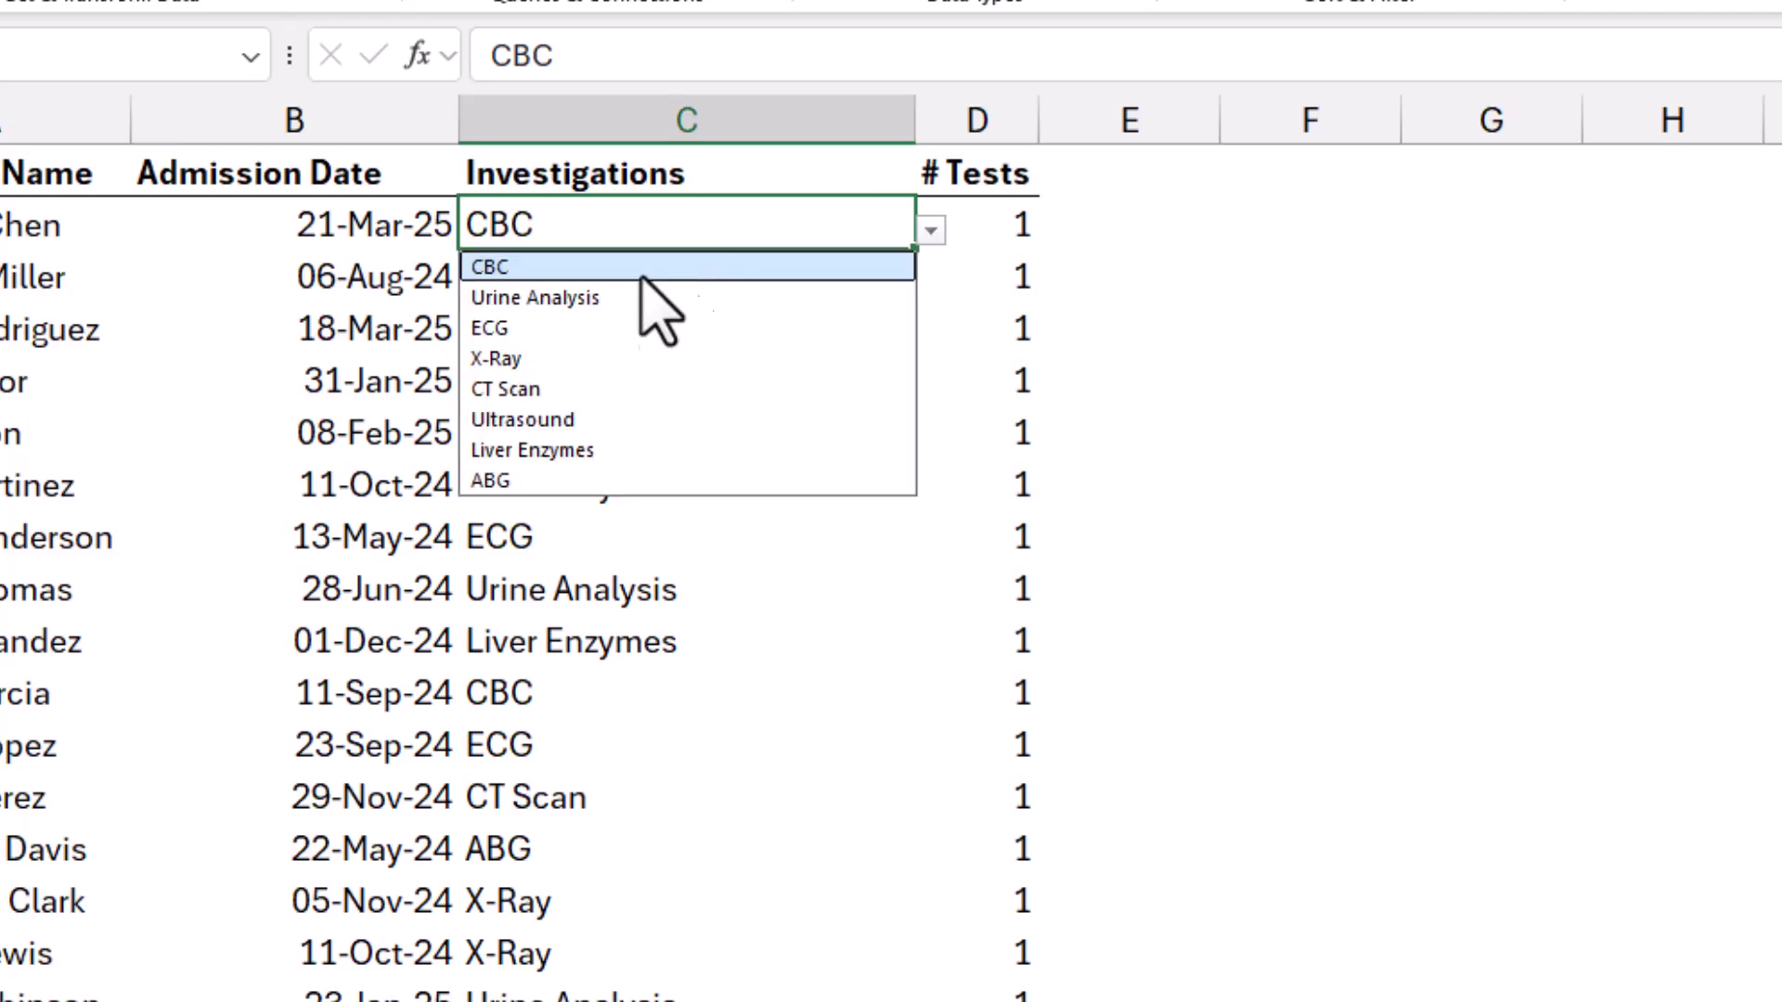
click(517, 330)
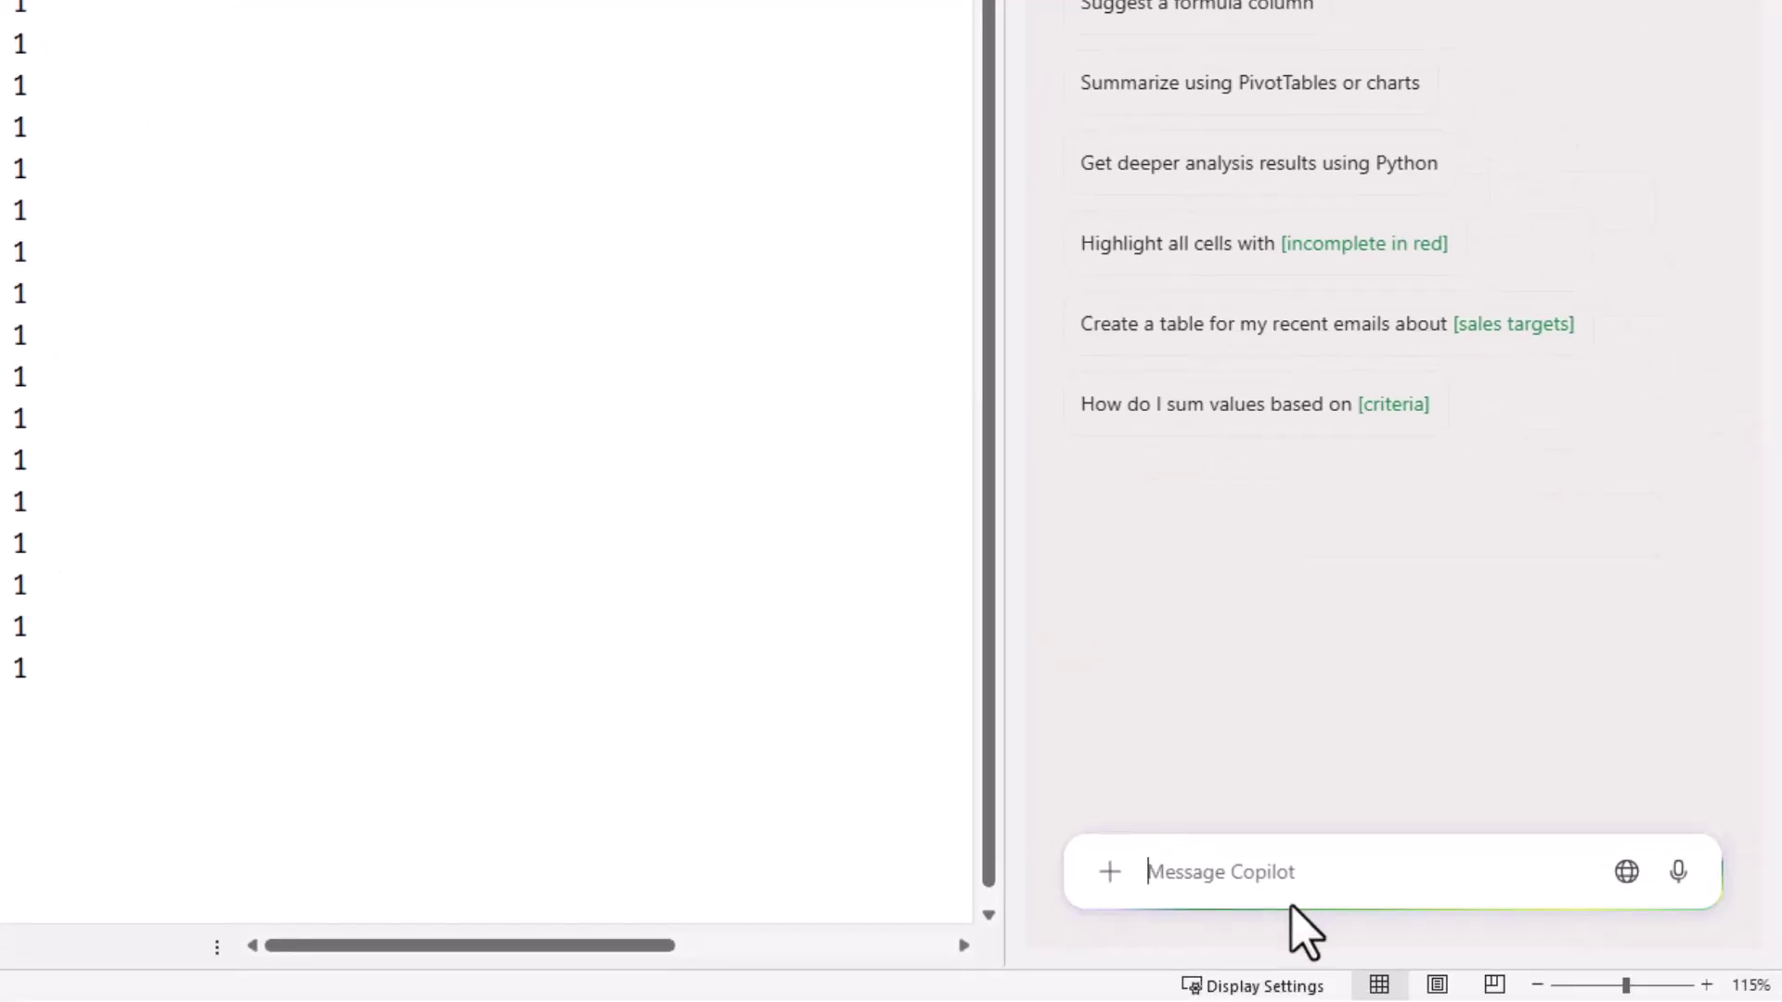
Paste the prepared prompt requesting multi-select, toggle-off VBA for C2:C21 into Copilot's message box.
key(ctrl+v)
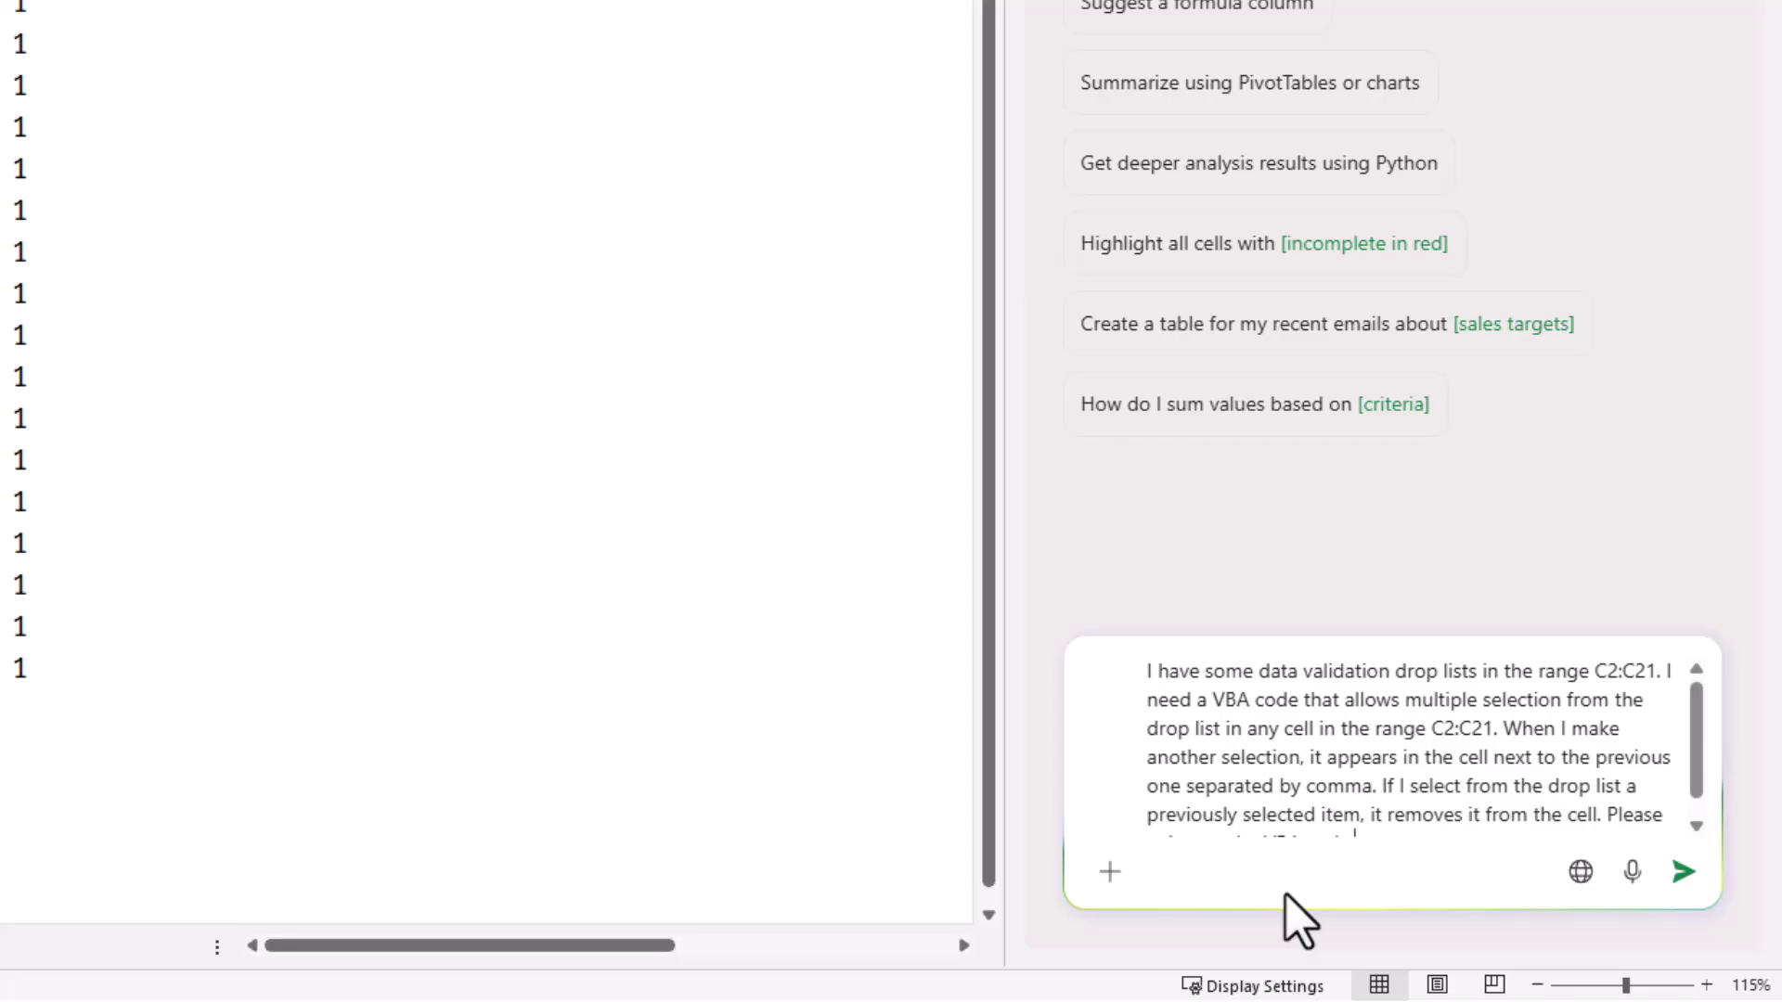
Send the request to Copilot and select the Worksheet_Change VBA code it returns.
click(1683, 872)
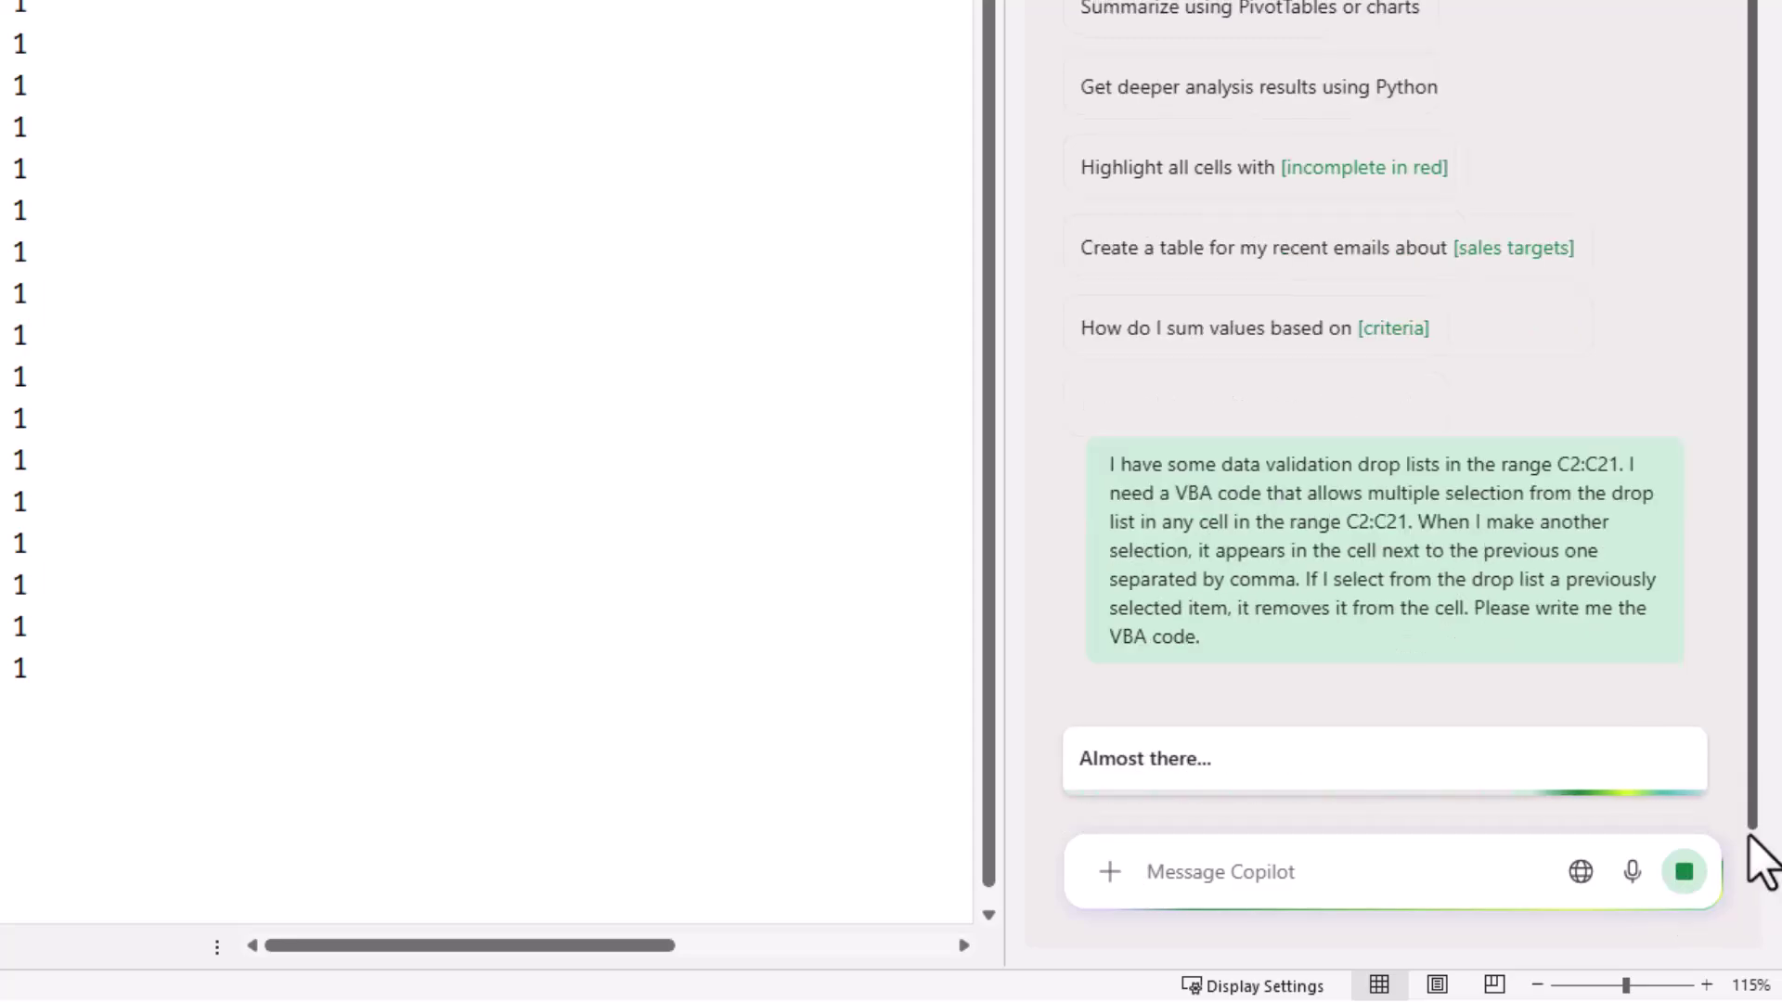
scroll(1610, 800, down, 10)
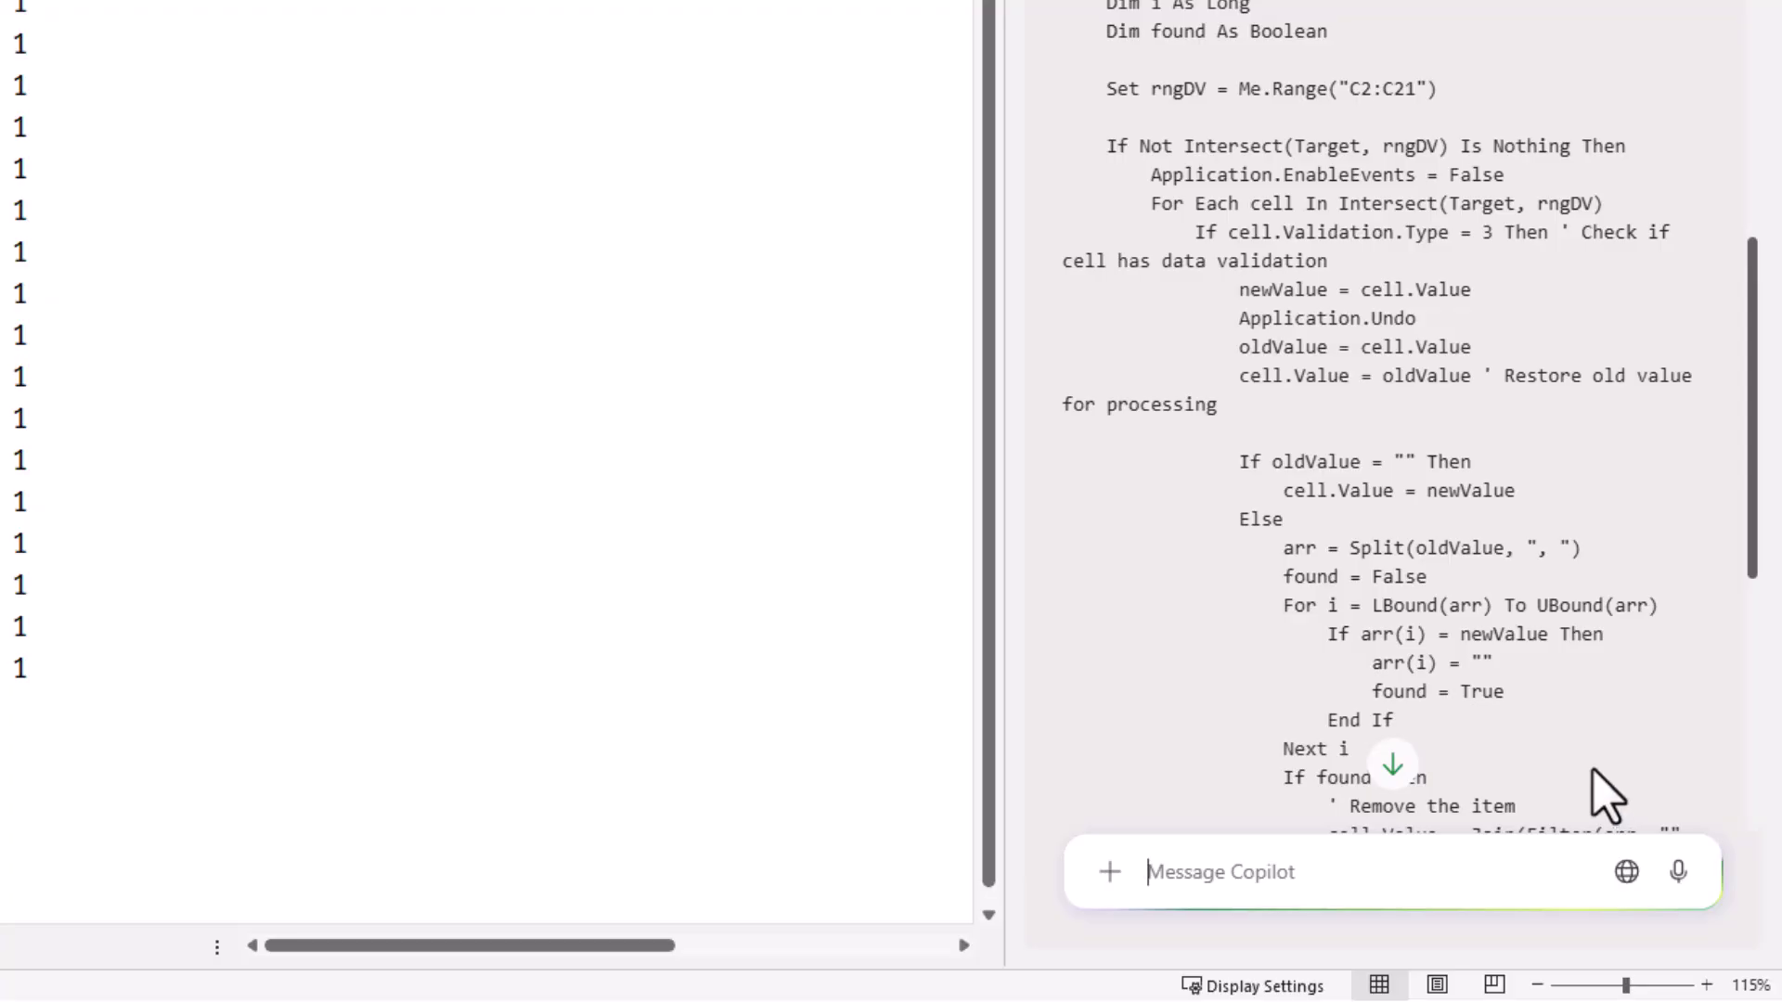
scroll(1605, 794, down, 6)
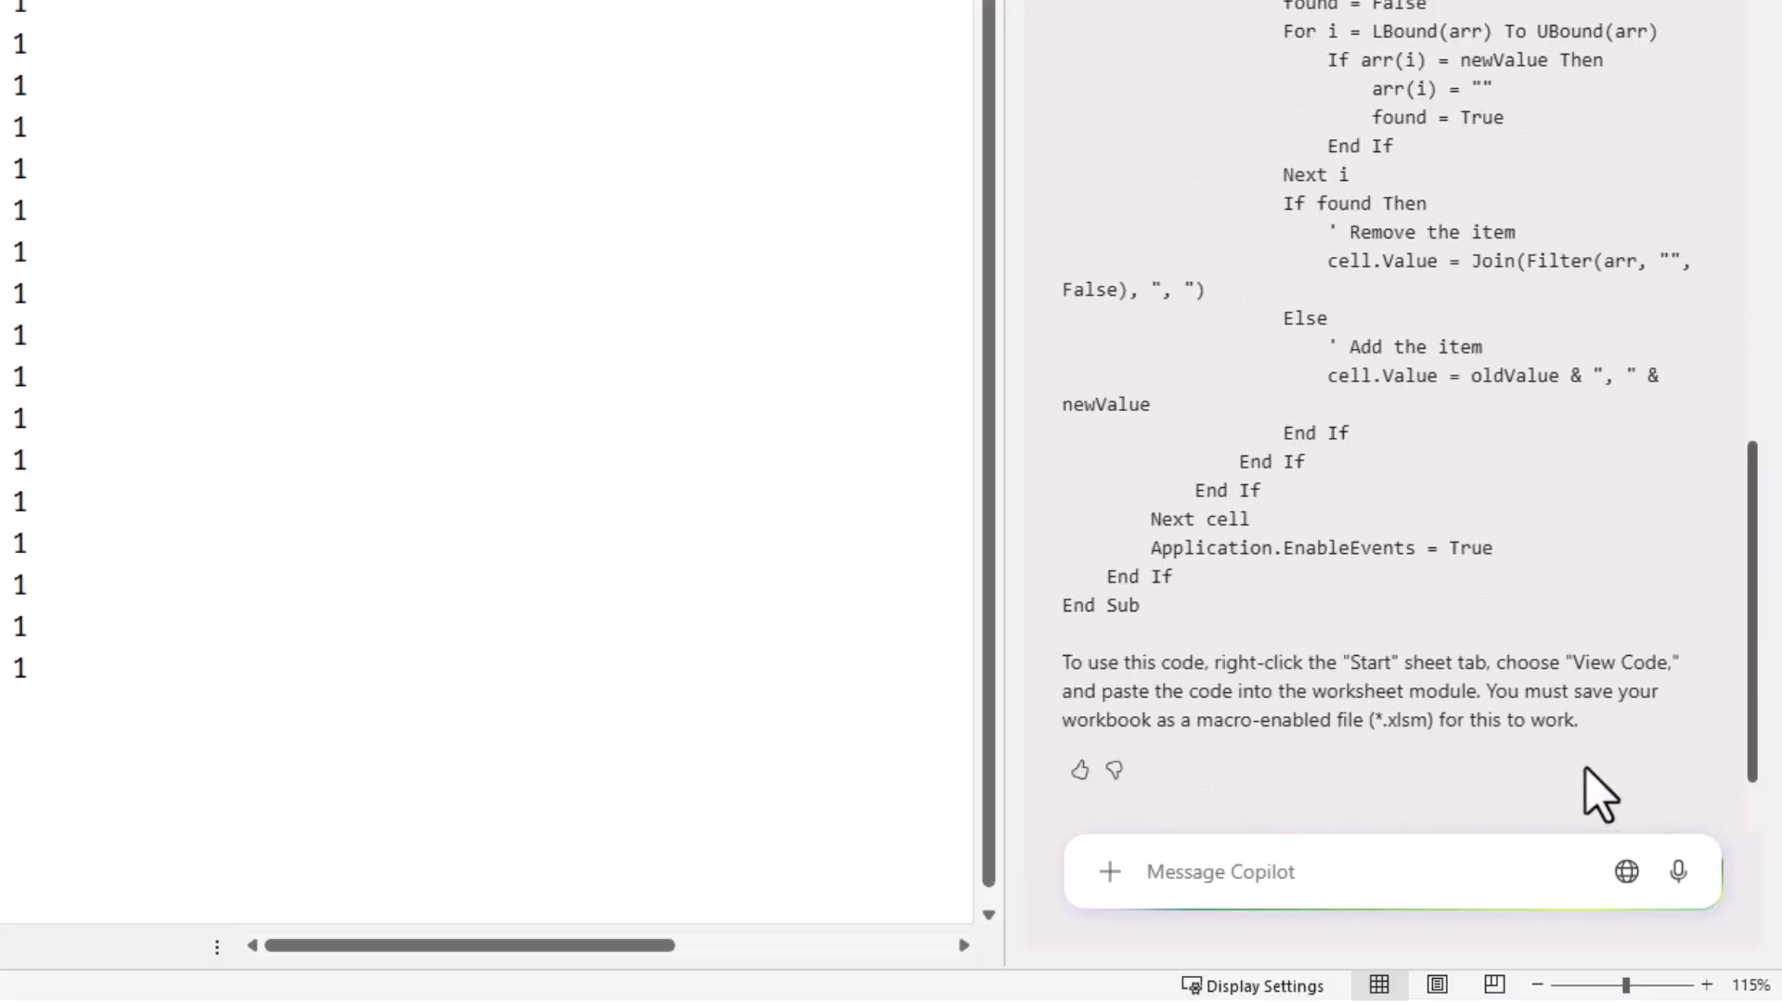
scroll(1597, 794, up, 3)
scroll(1590, 794, up, 6)
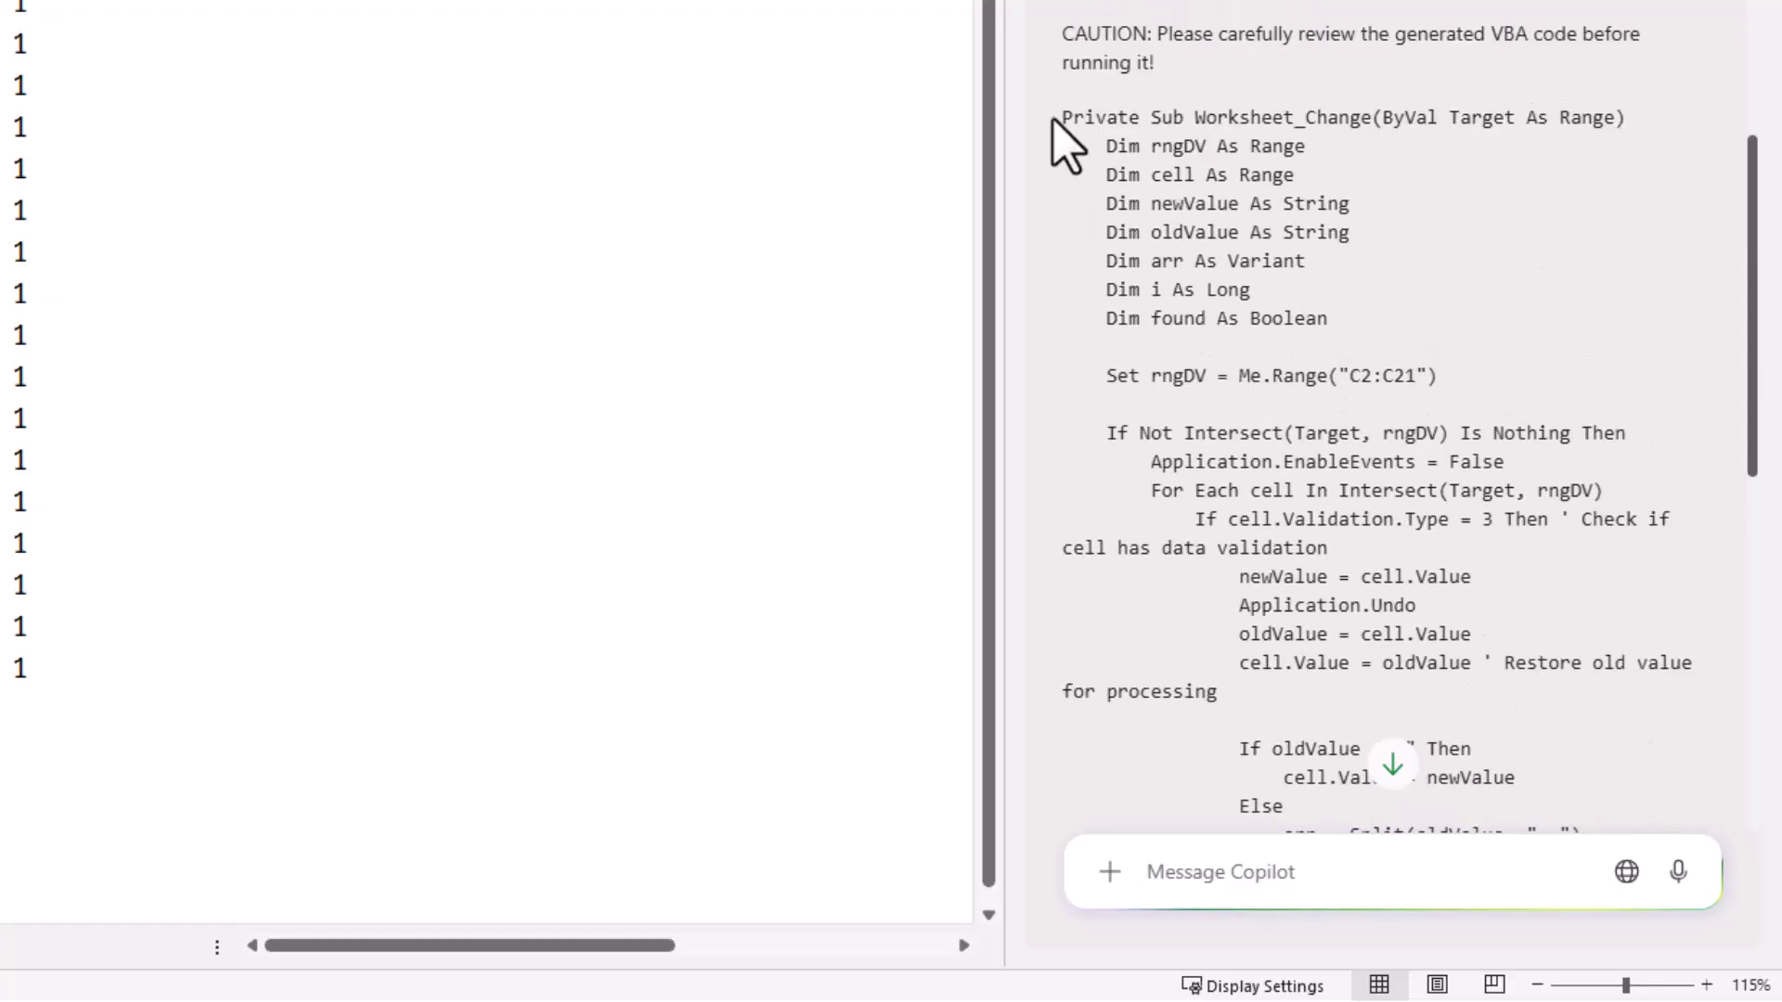
drag(1063, 117, 1406, 594)
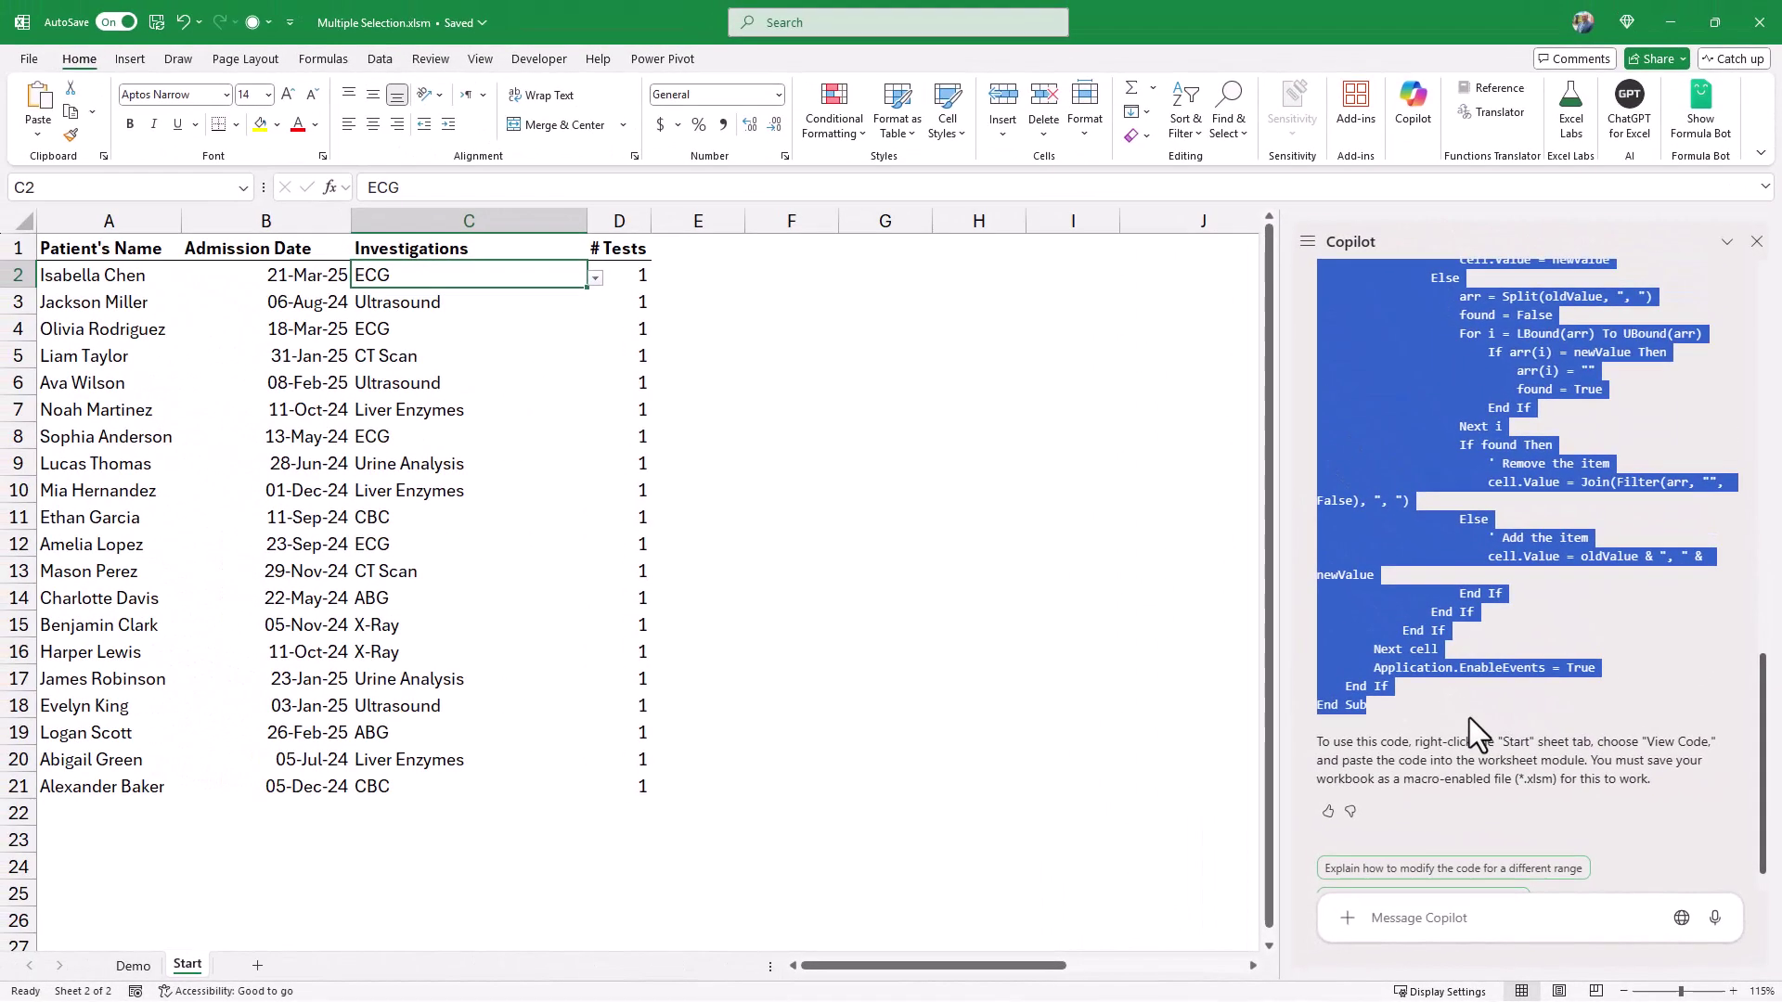
Open the Start sheet's empty code module in the VBA editor via View Code.
click(1213, 657)
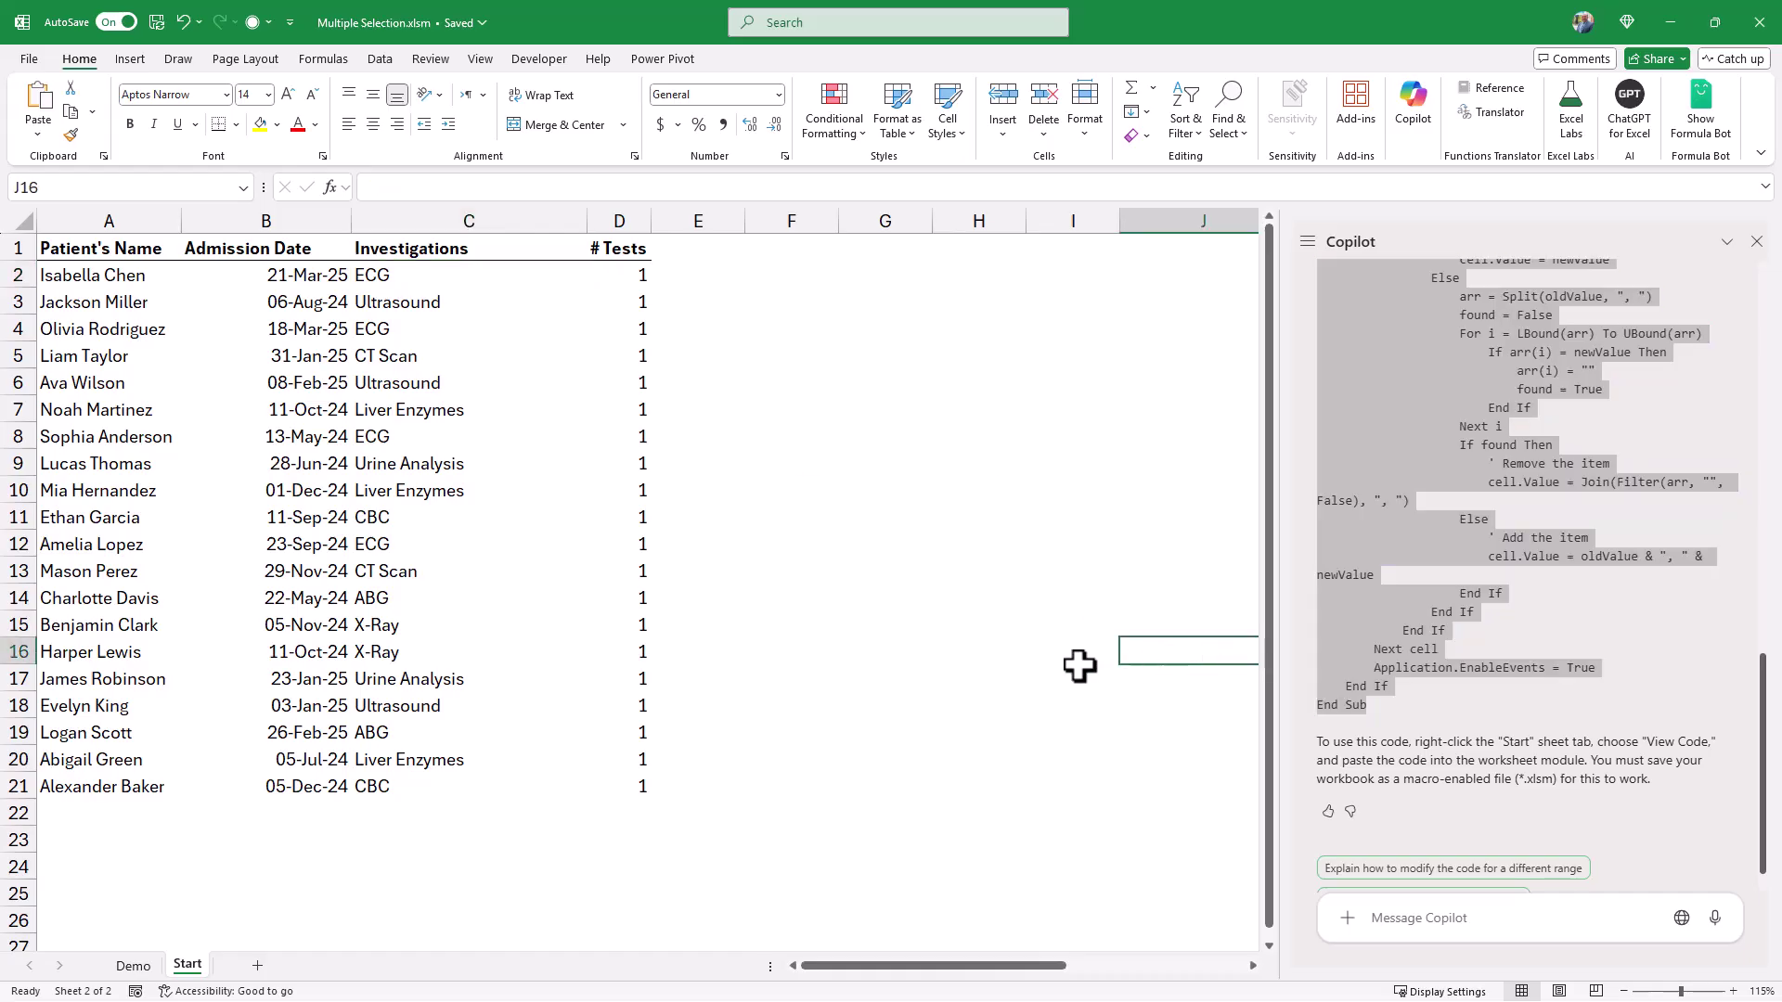
key(alt+F11)
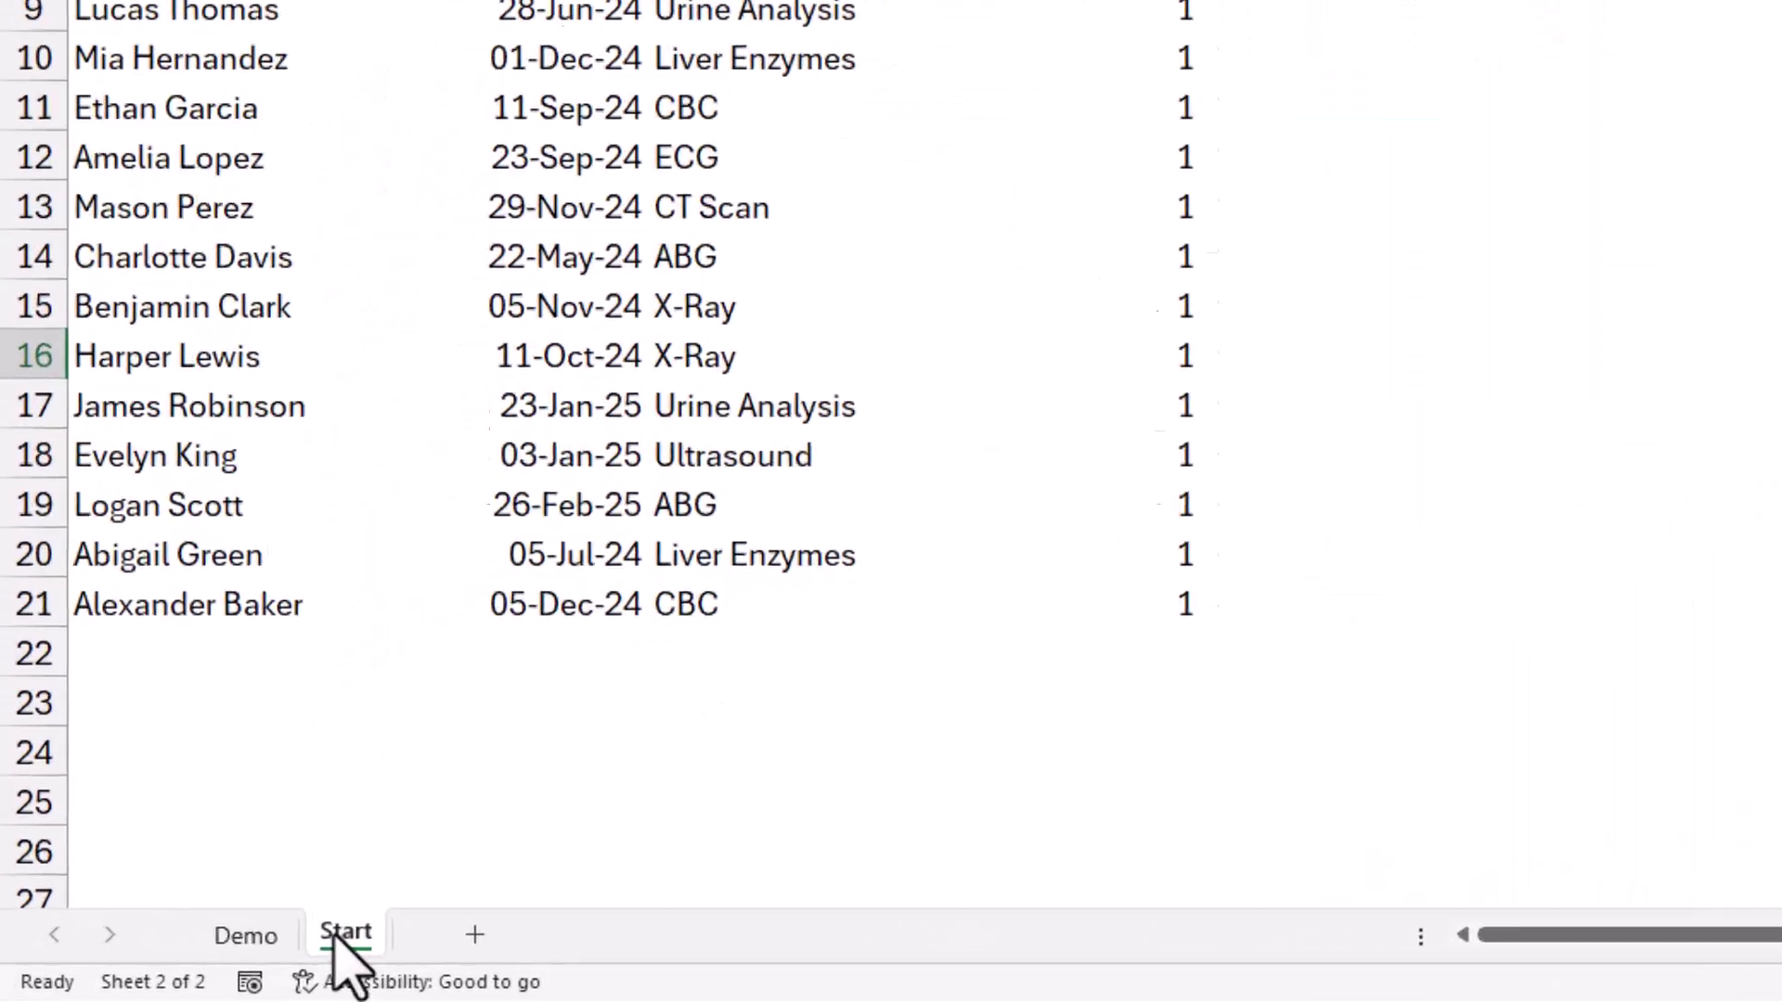
right_click(187, 966)
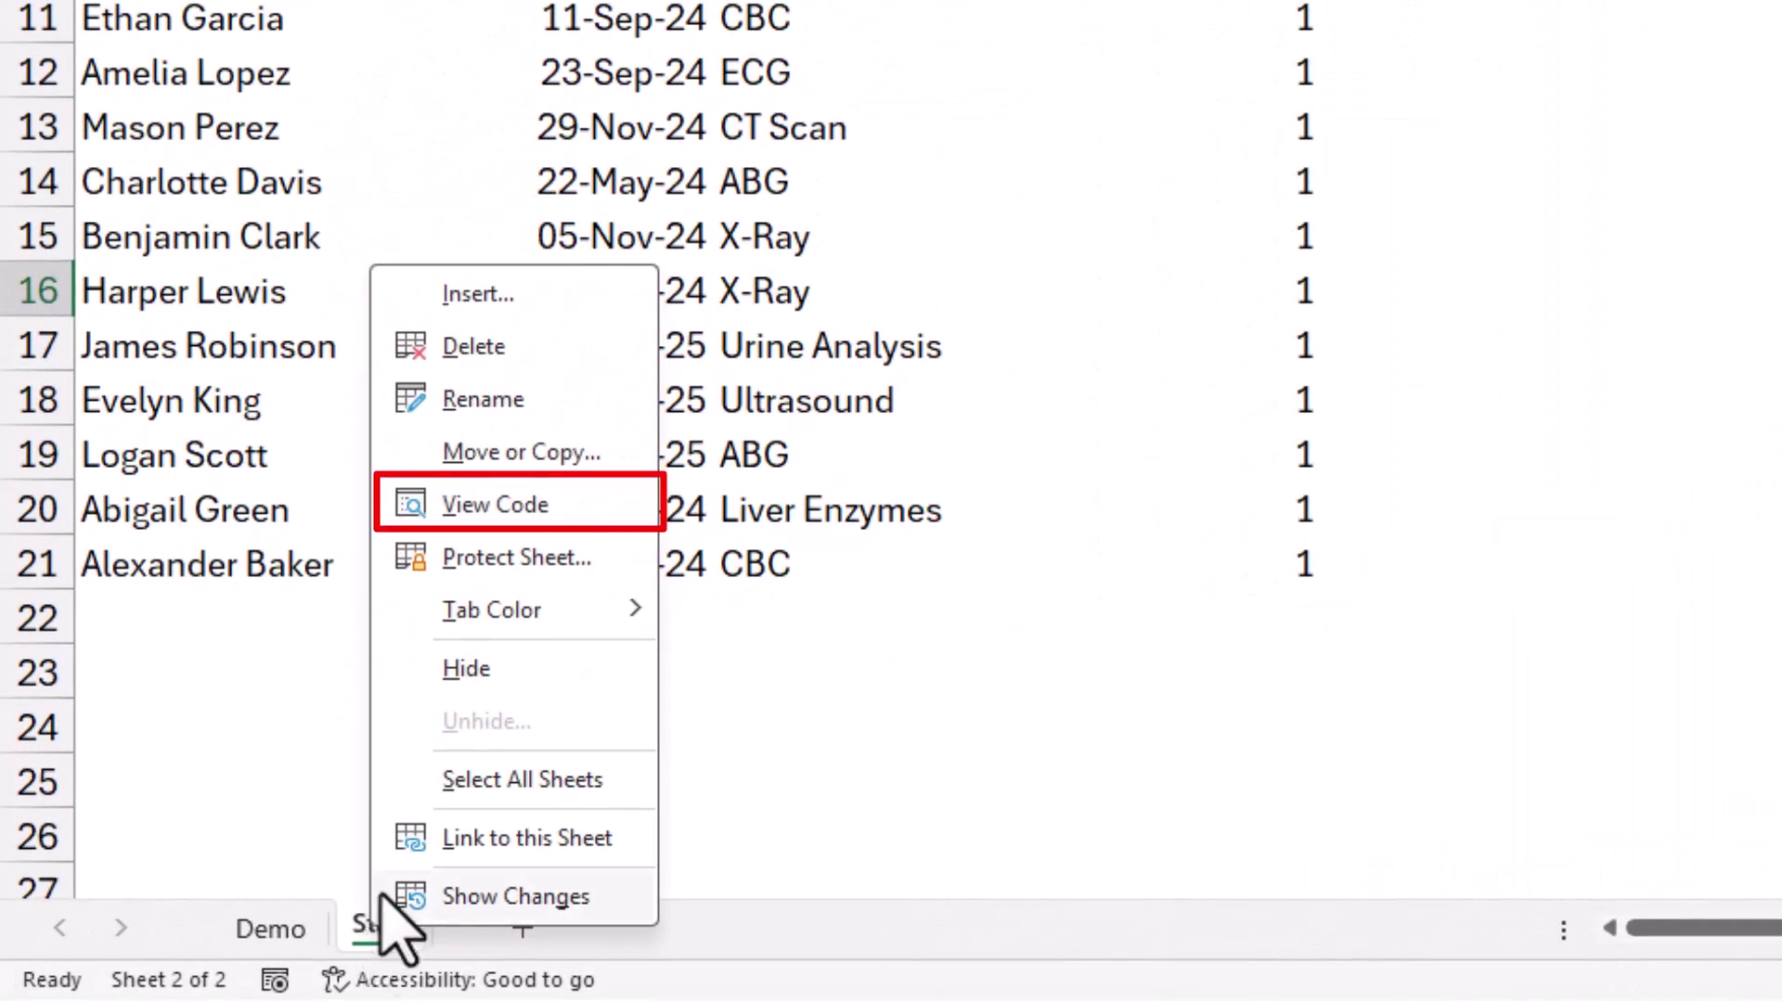
click(444, 506)
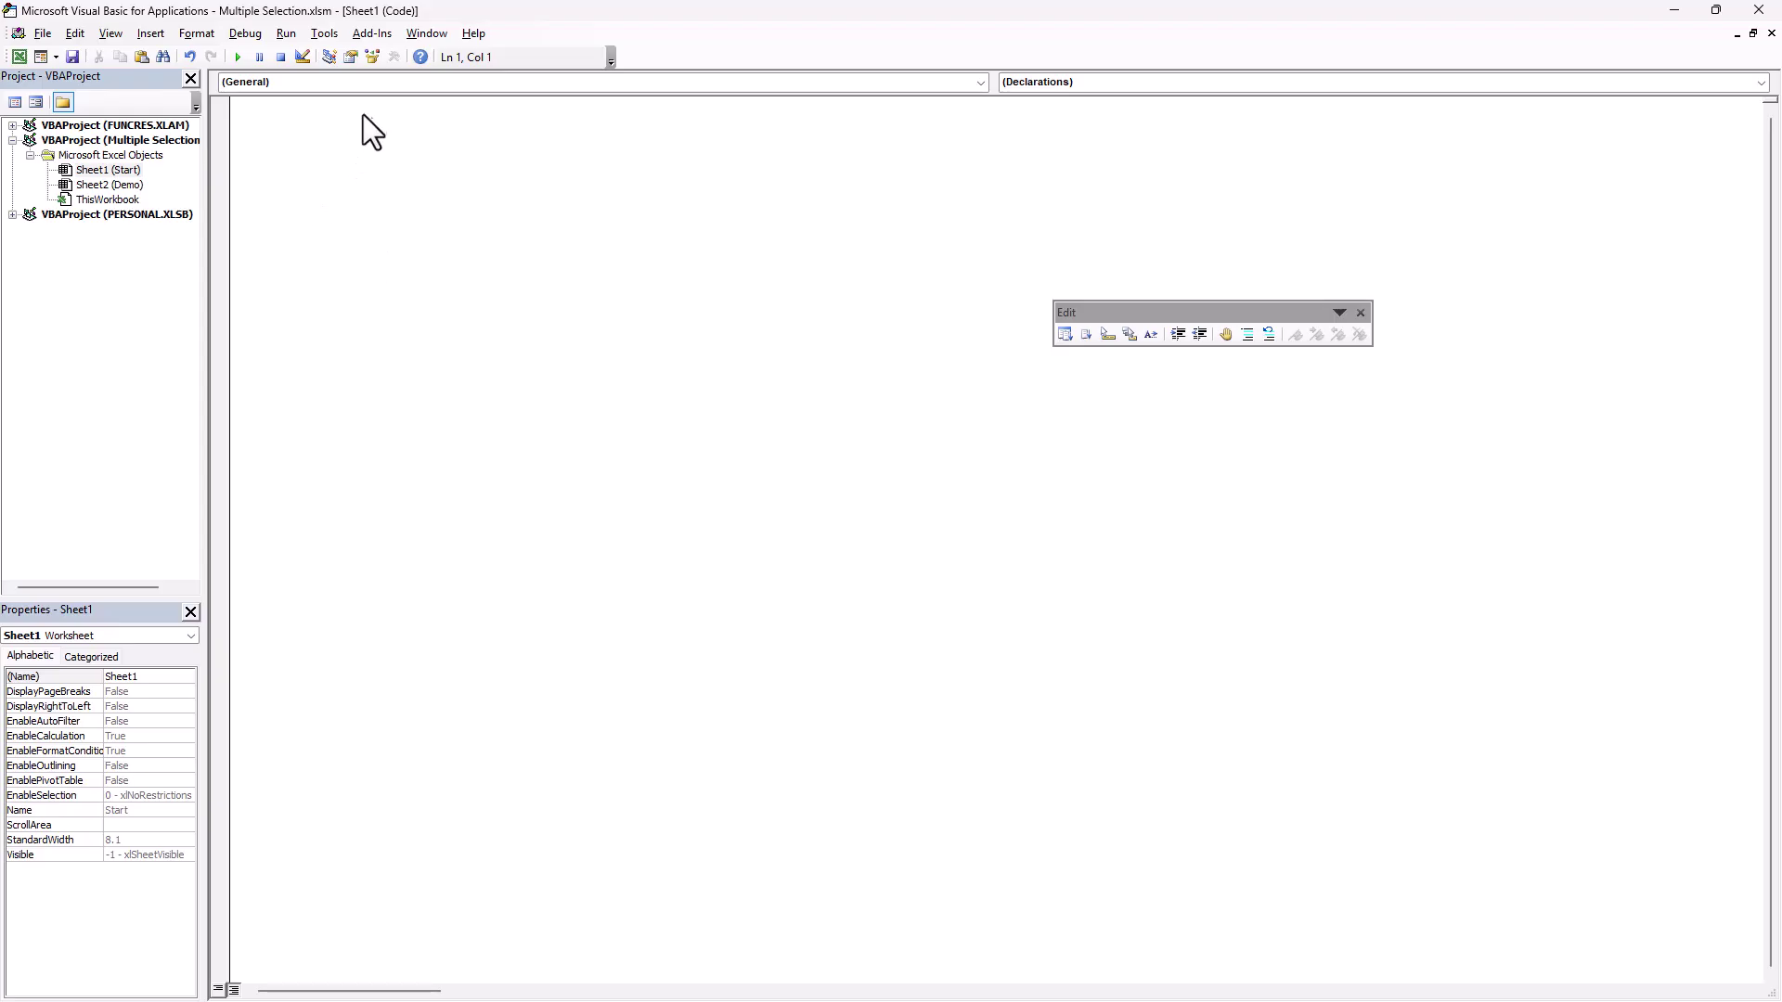
Paste the Worksheet_Change macro into the Start sheet module and close the VBA editor.
click(364, 228)
key(ctrl+v)
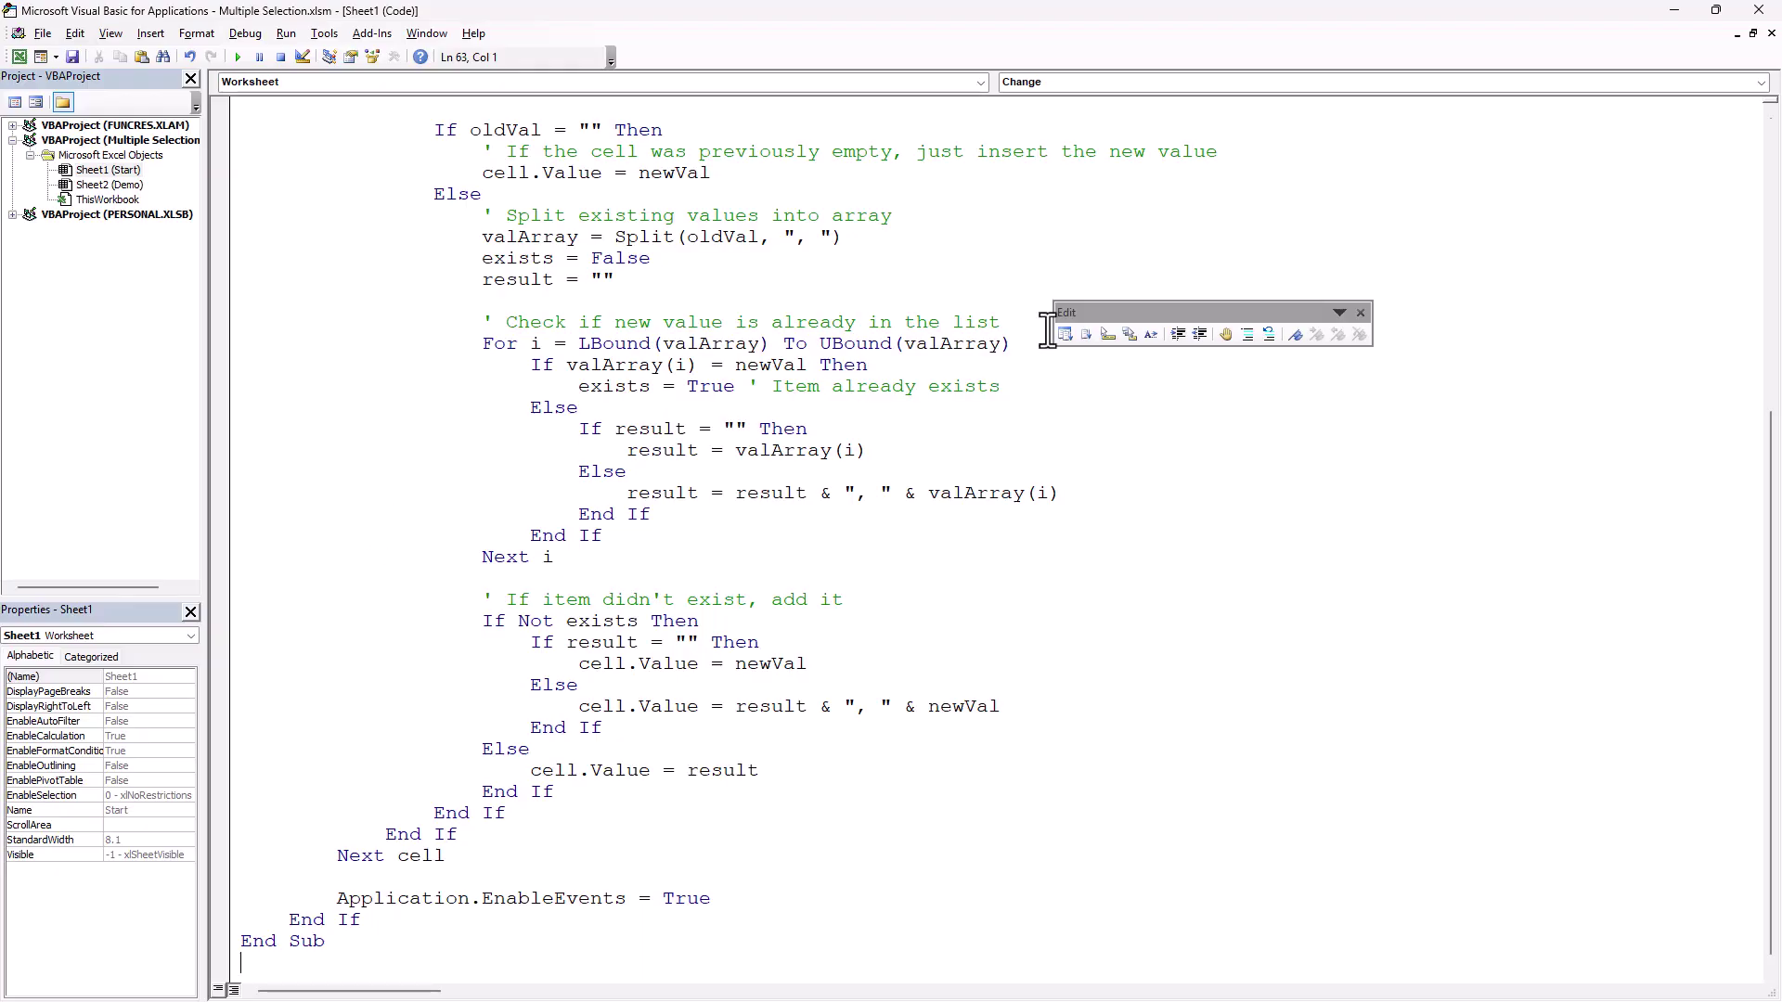
click(1758, 11)
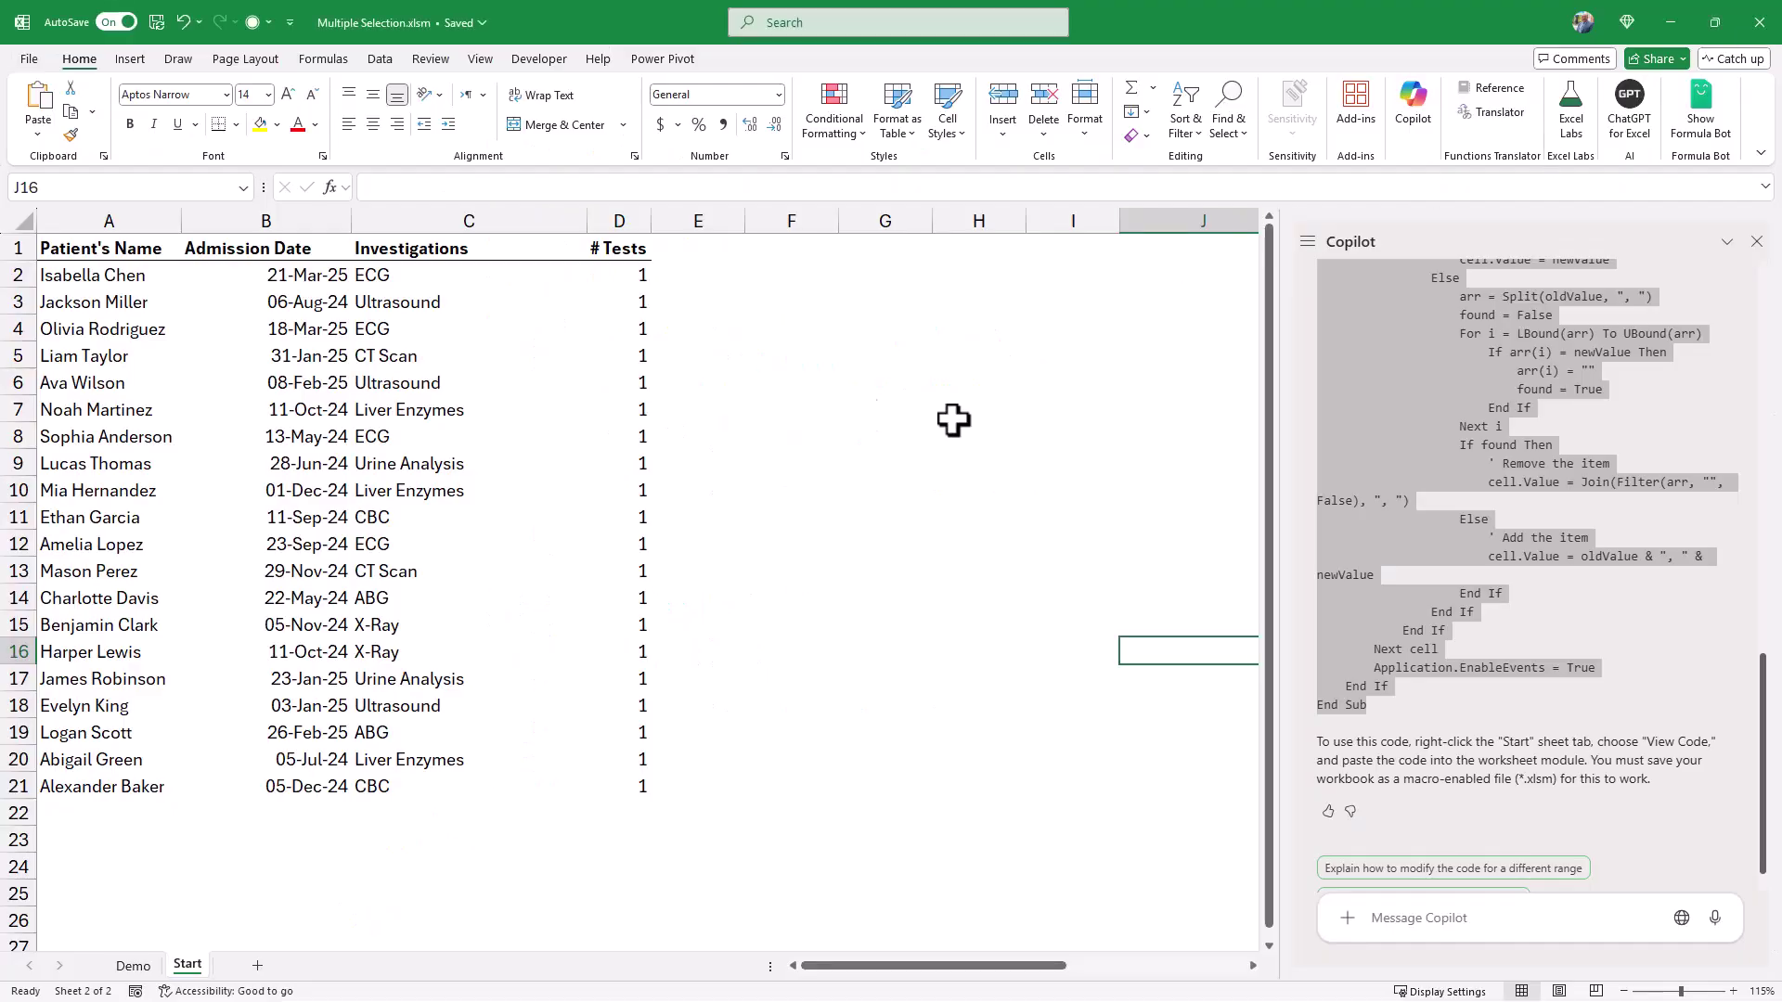
Add X-Ray and CT Scan to C2, then re-pick X-Ray, leaving 'ECG, CT Scan'.
click(493, 276)
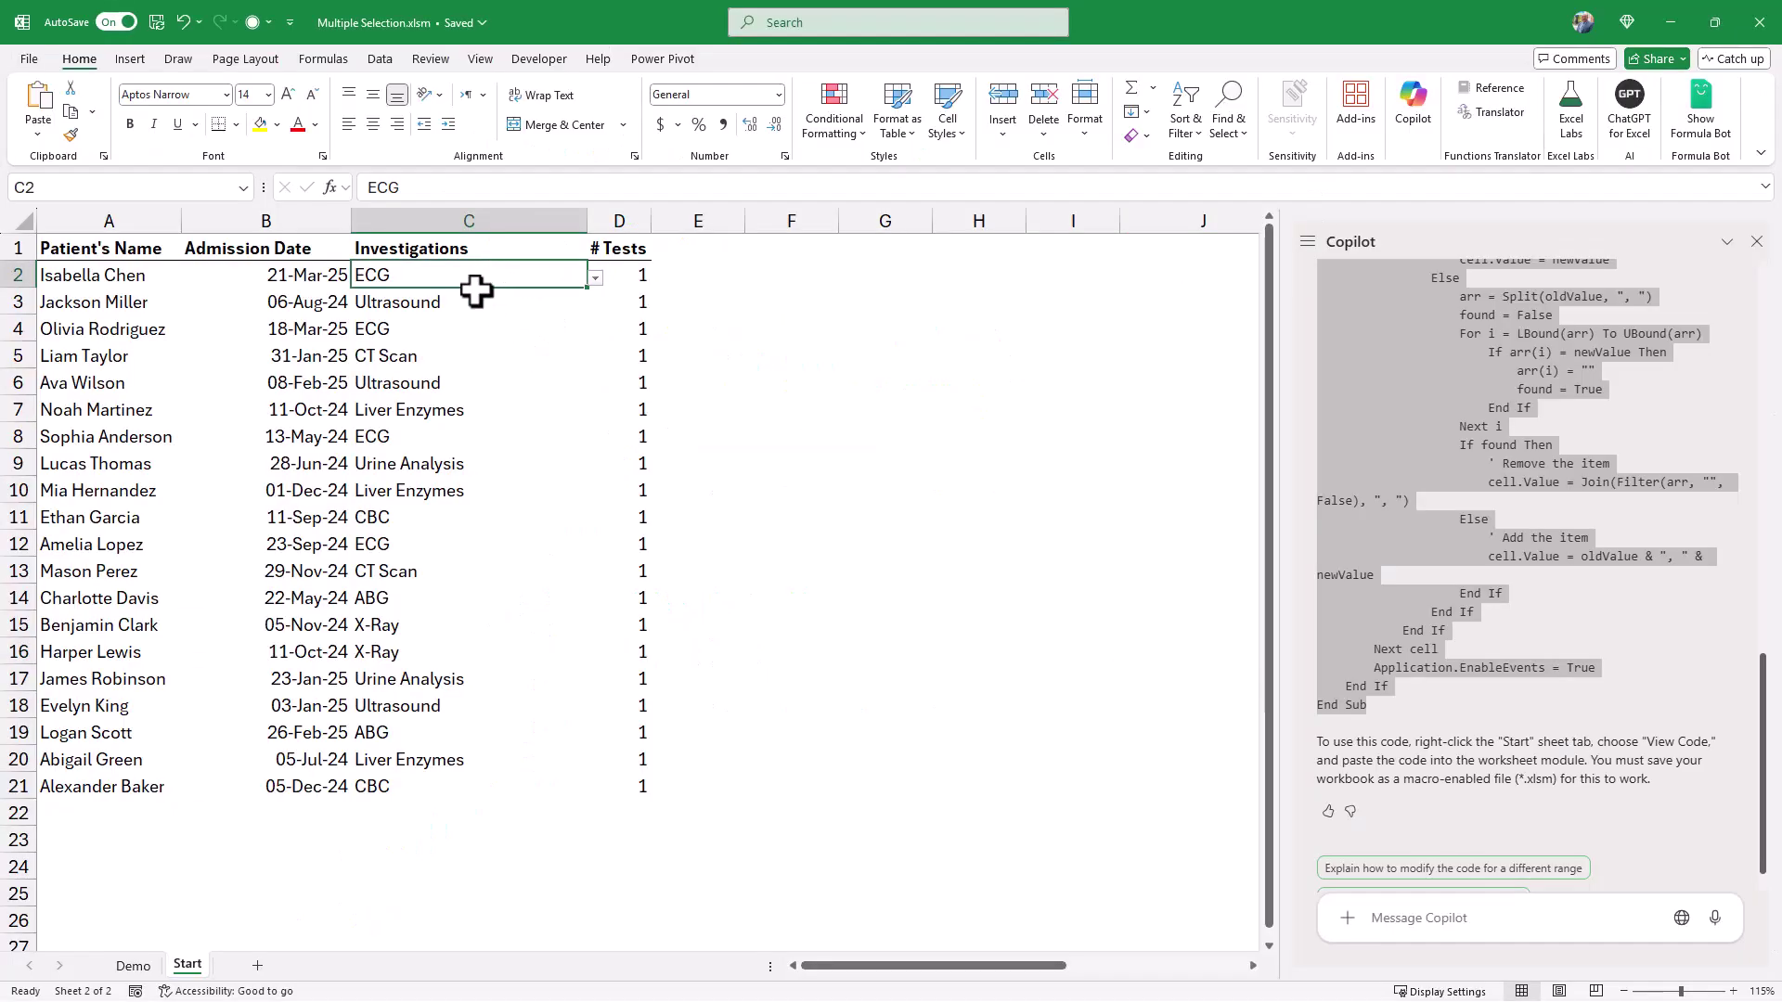
click(598, 276)
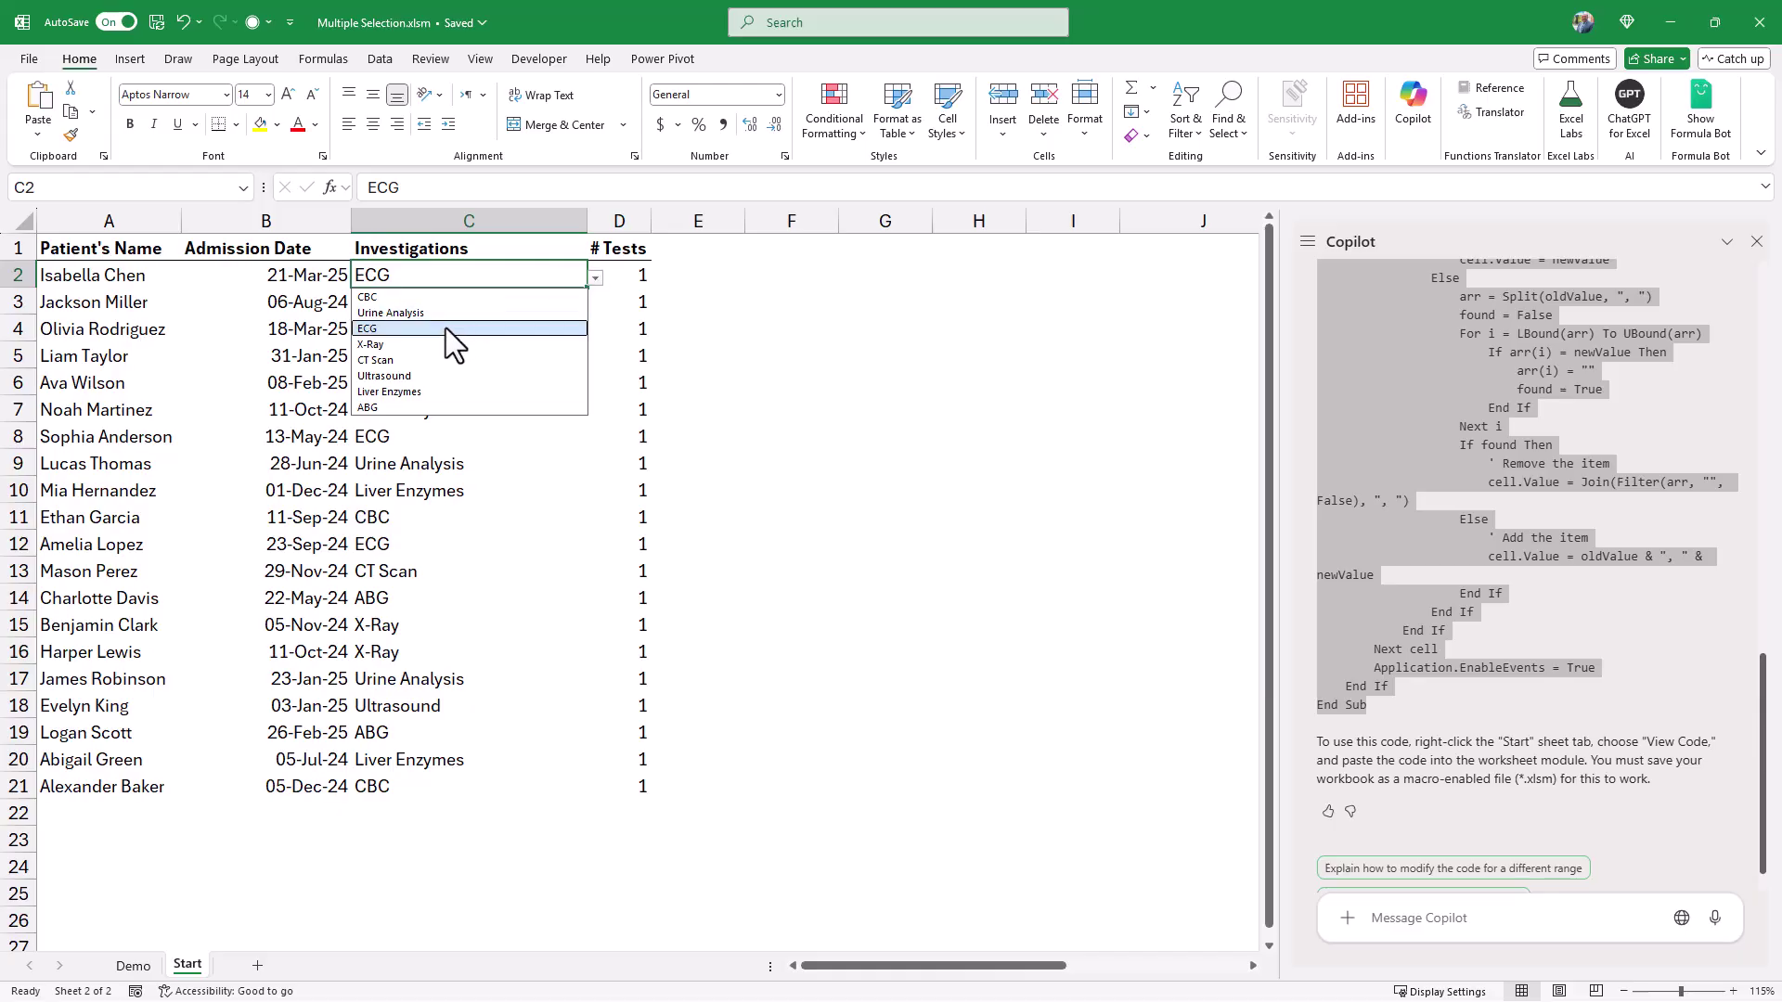
click(404, 345)
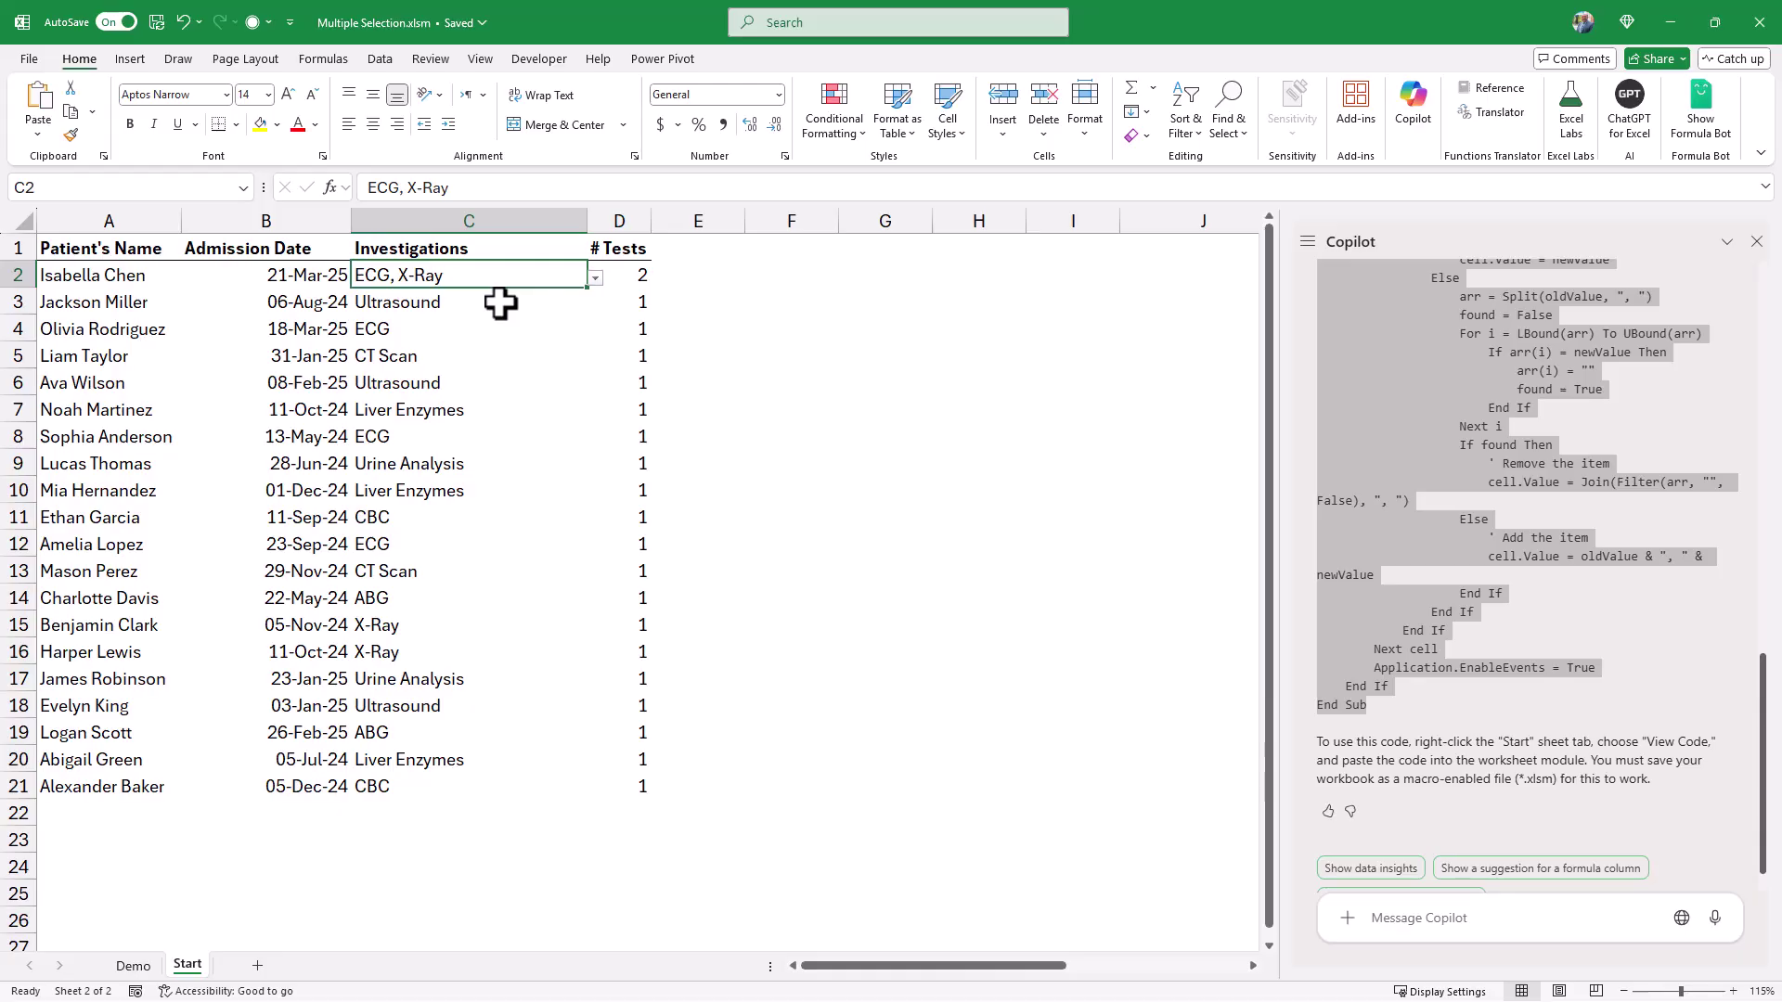
click(595, 279)
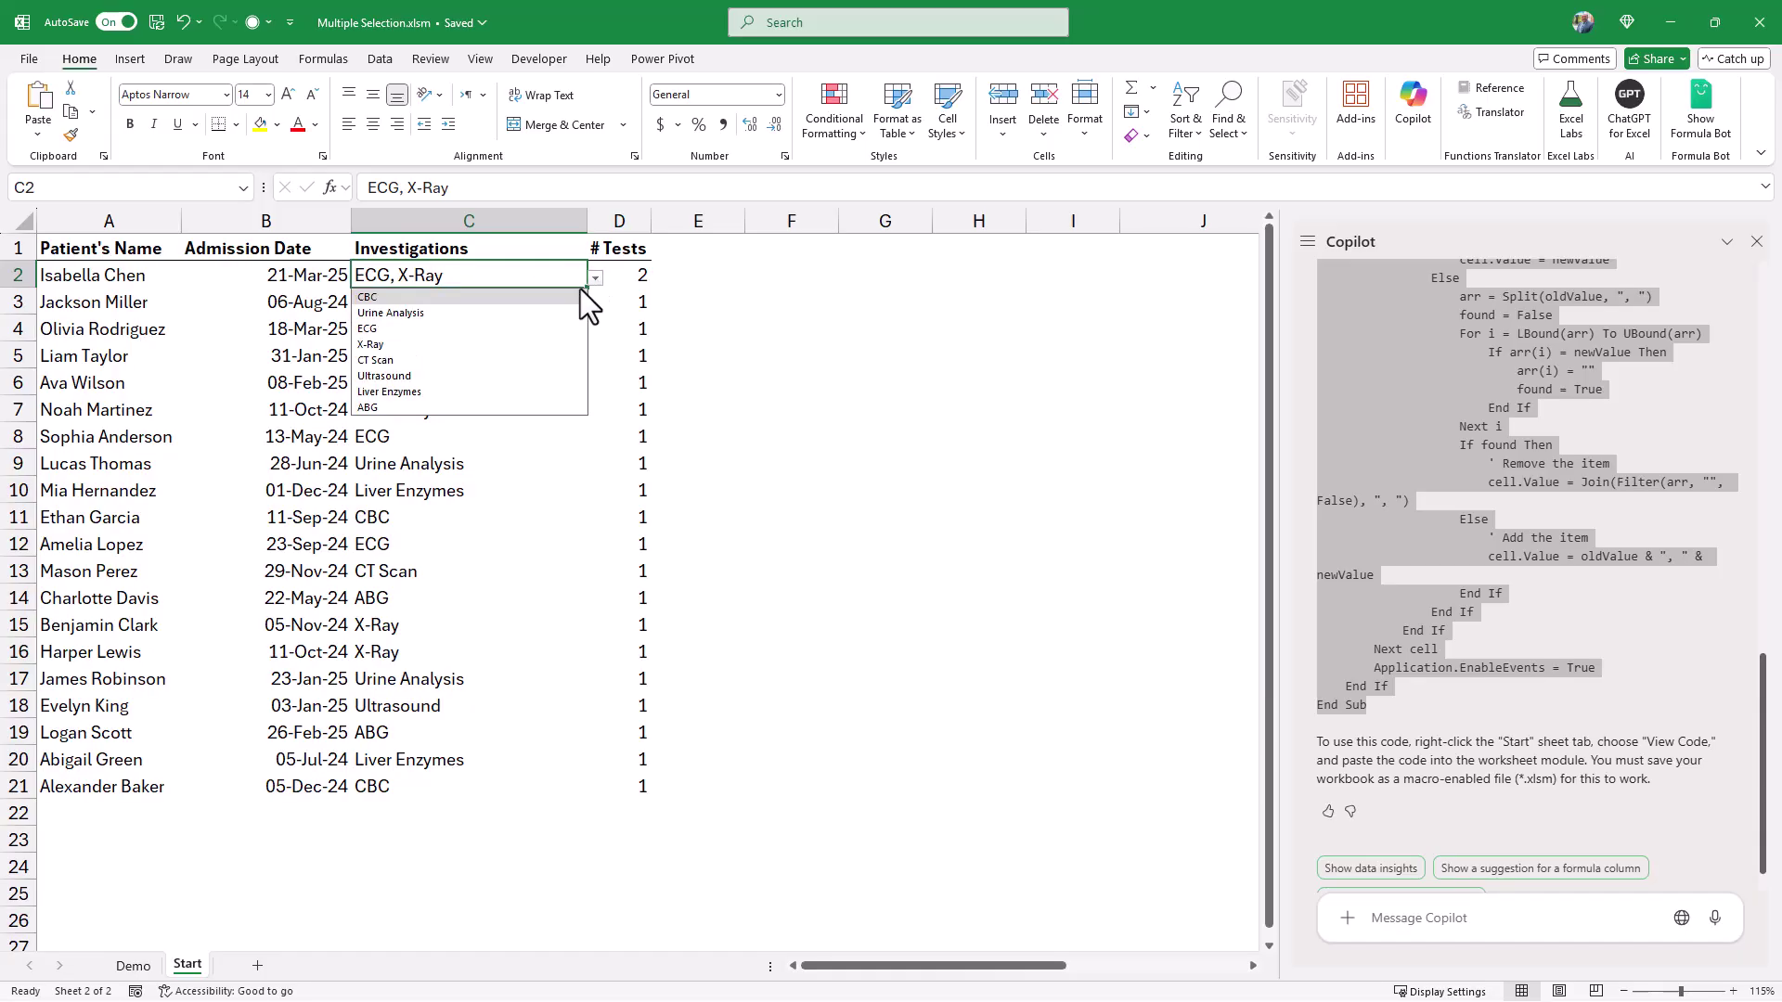
click(375, 361)
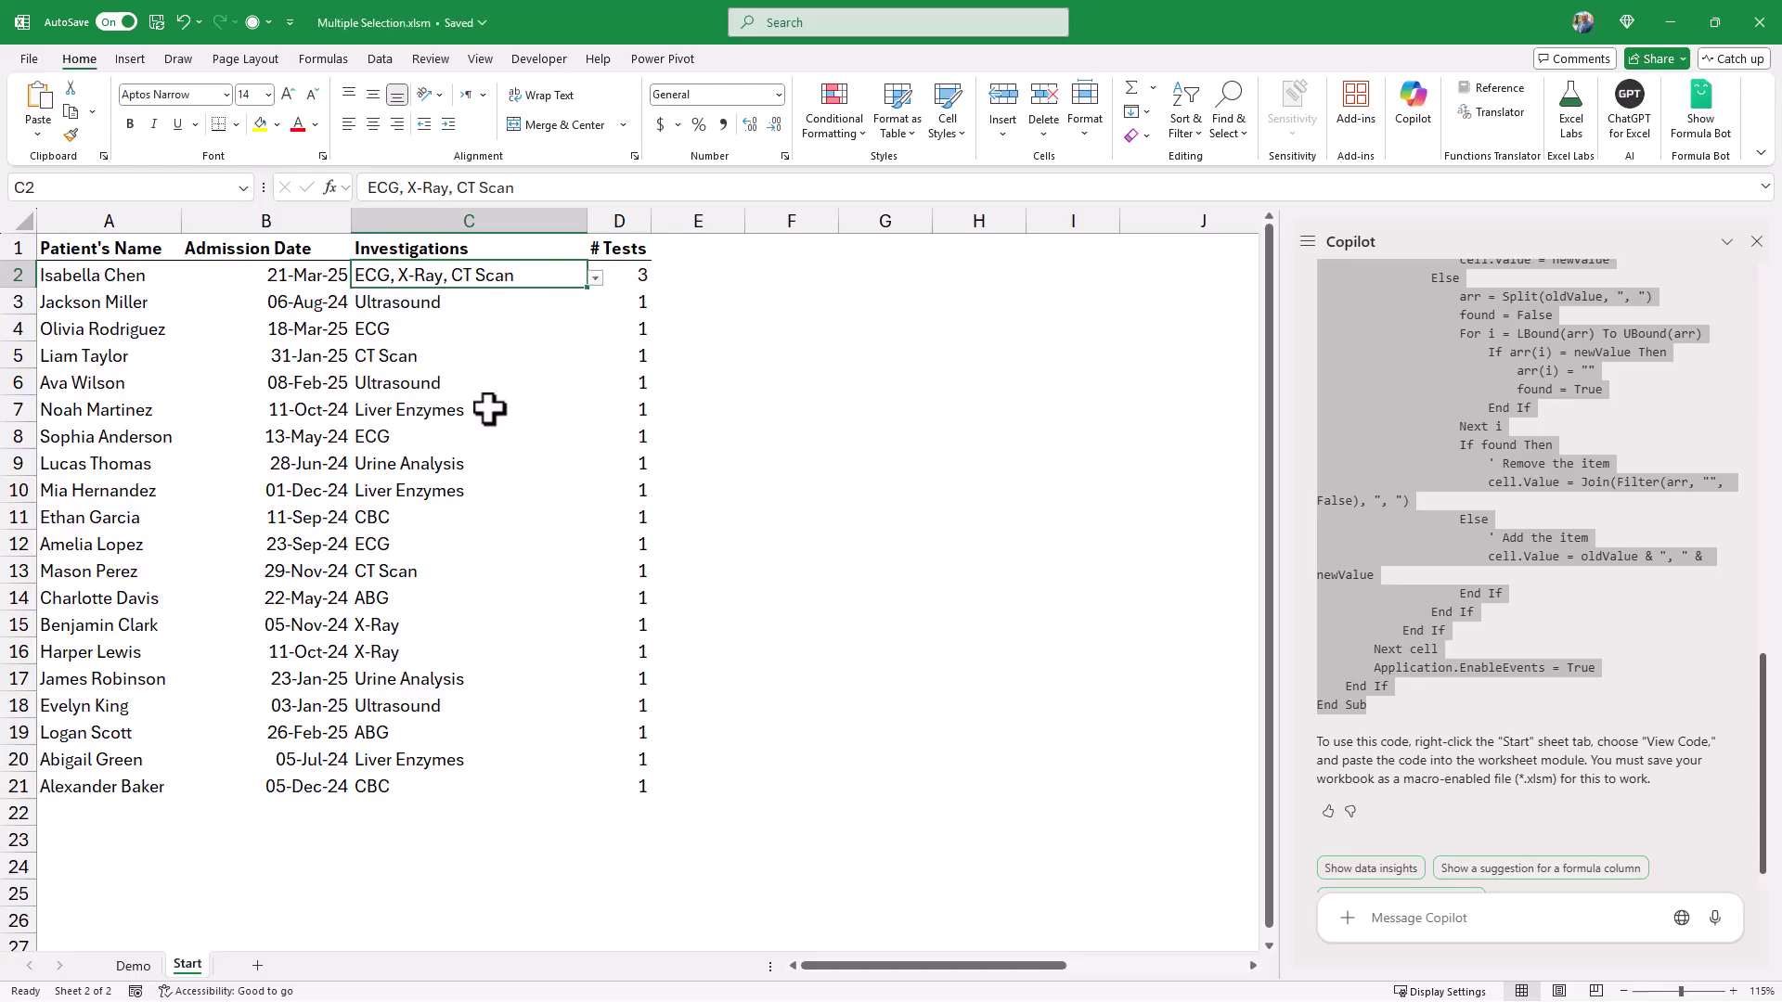
click(596, 278)
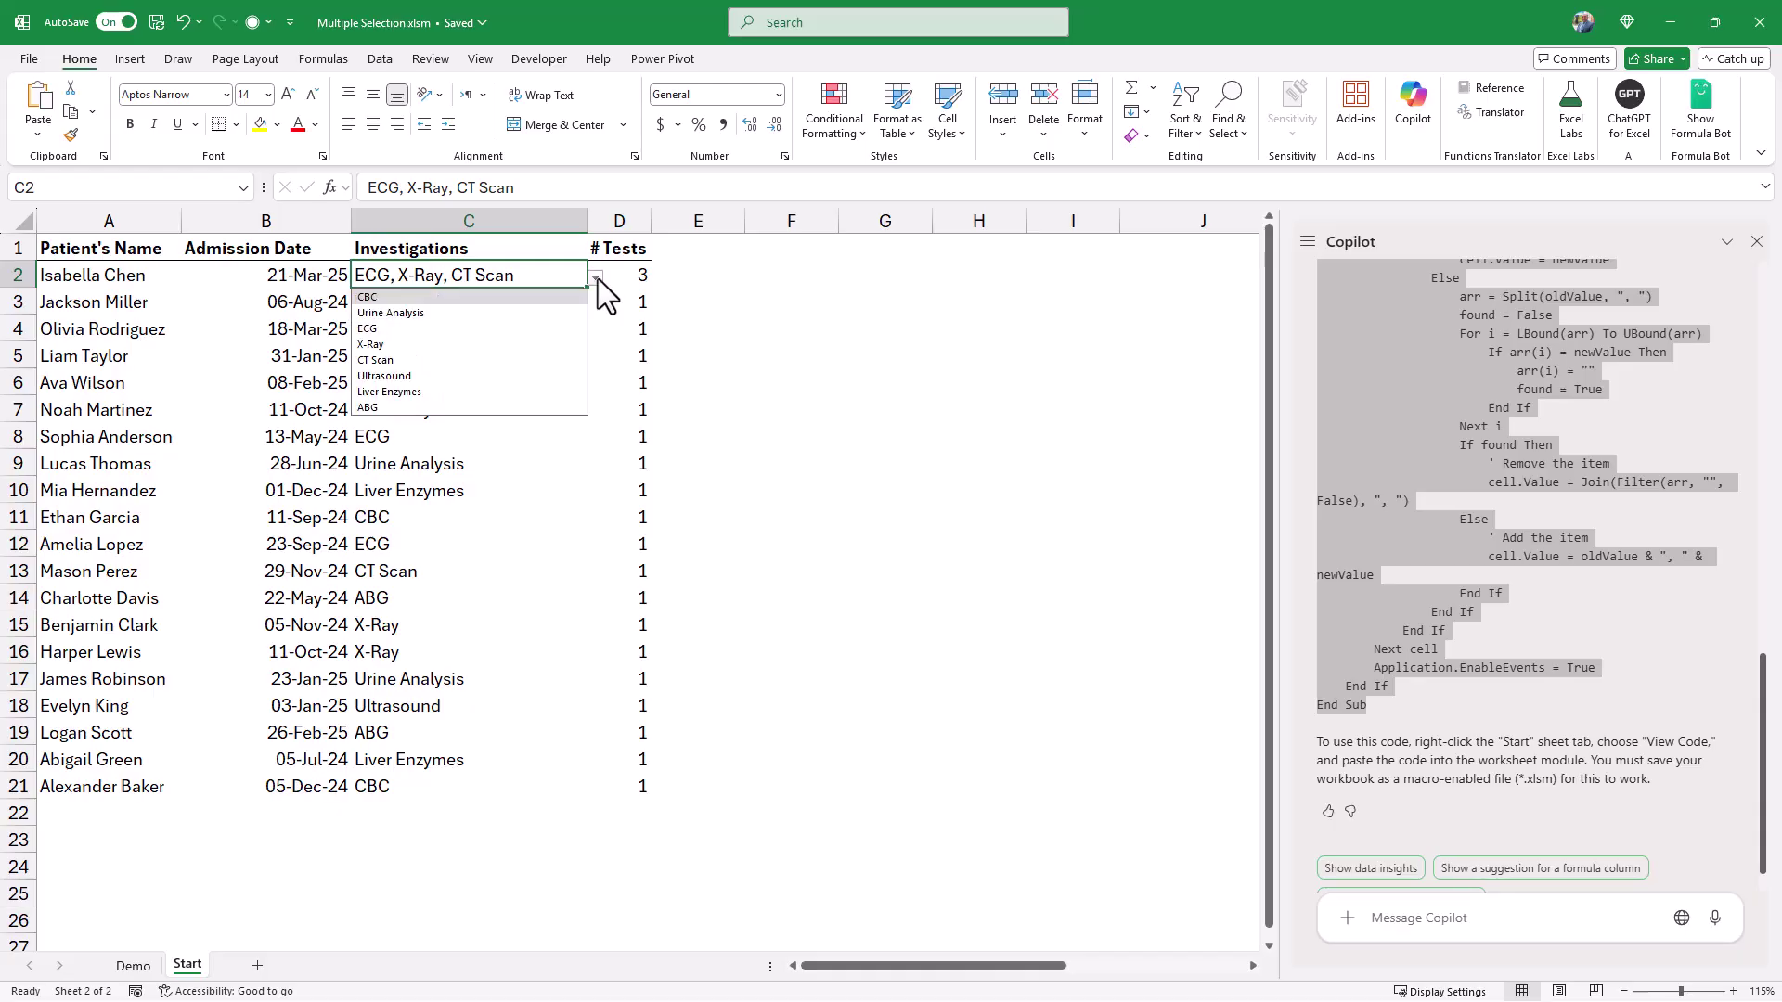
click(390, 345)
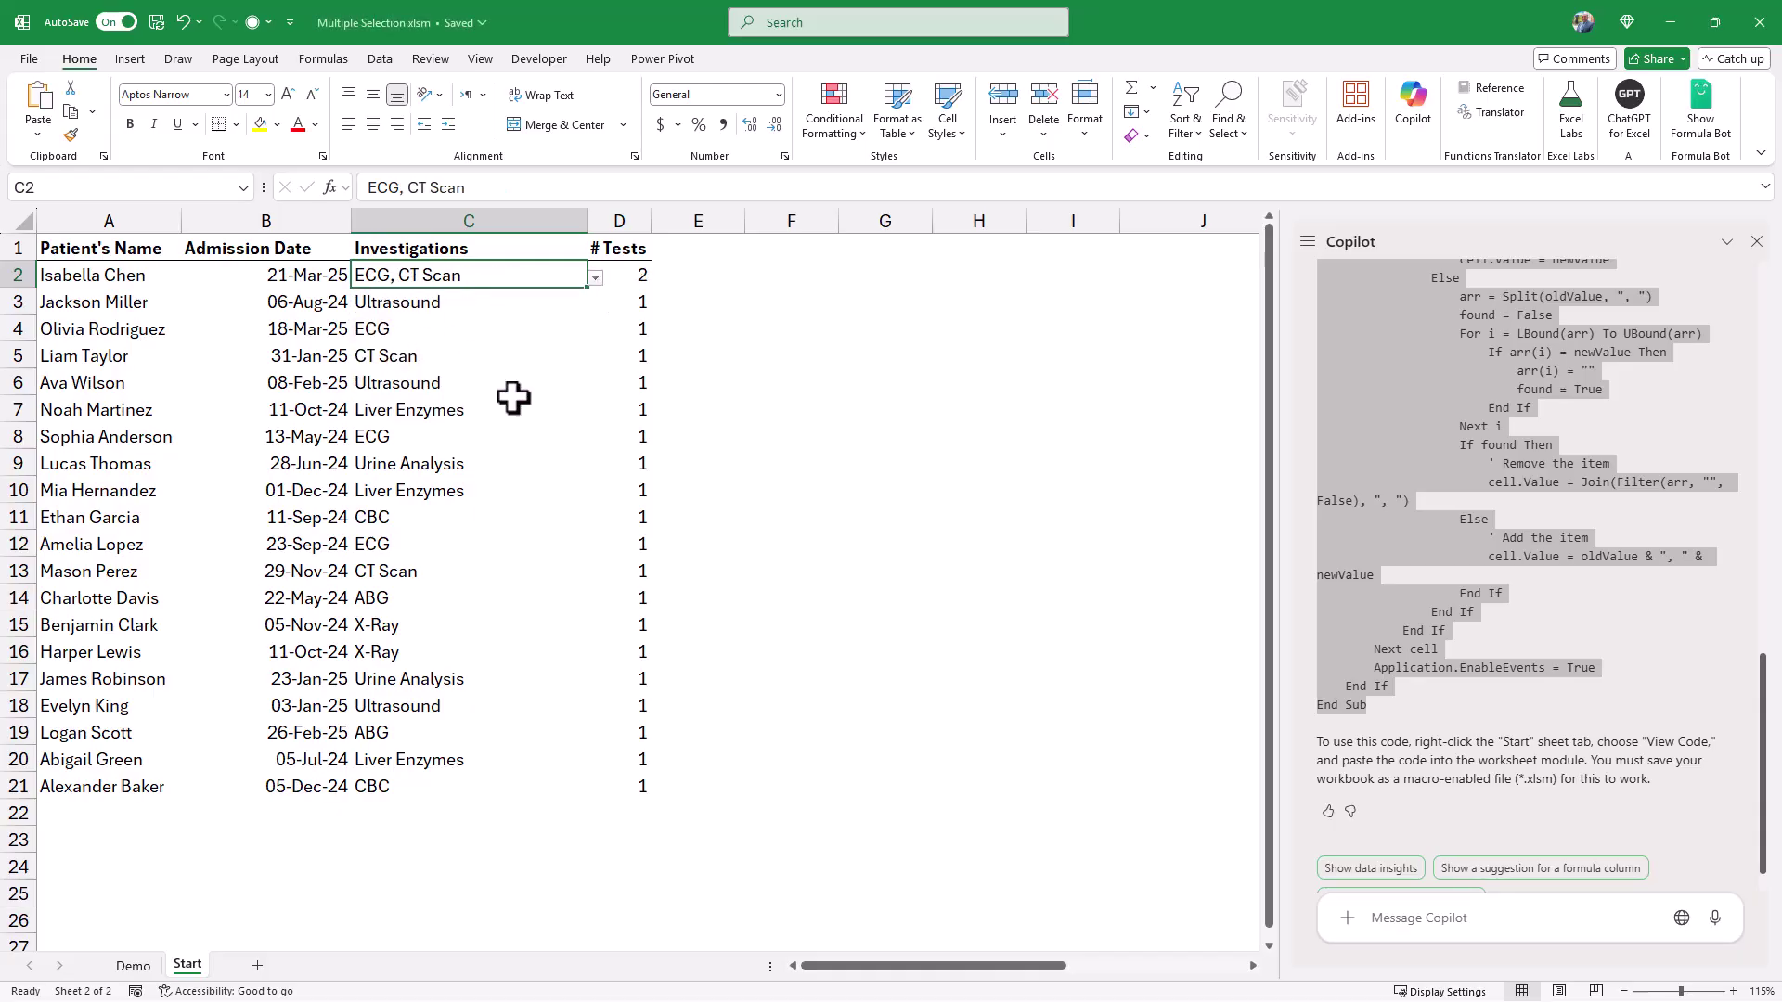